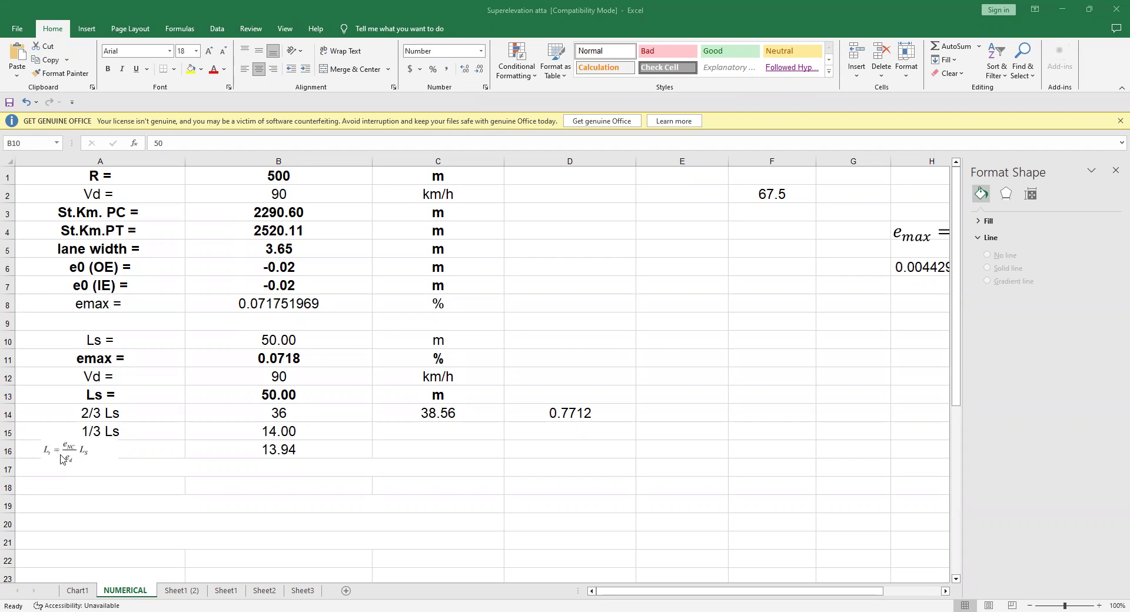
# - Move the Lt equation image down to about cell B18 so the Lt label in A16 shows
pyautogui.moveTo(63, 458); pyautogui.dragTo(267, 487)
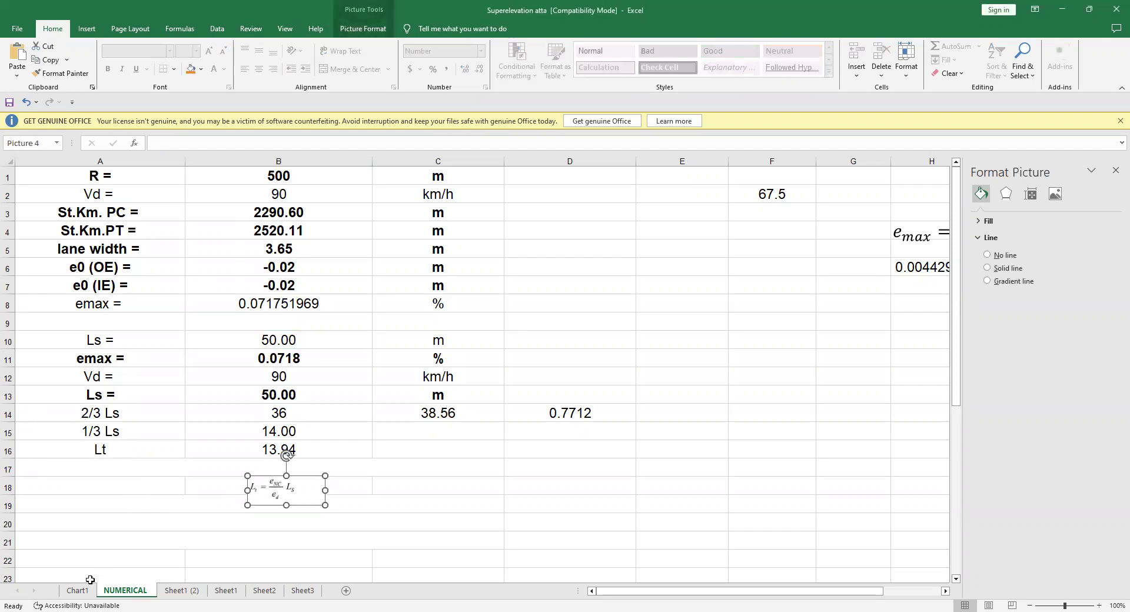
pyautogui.click(185, 591)
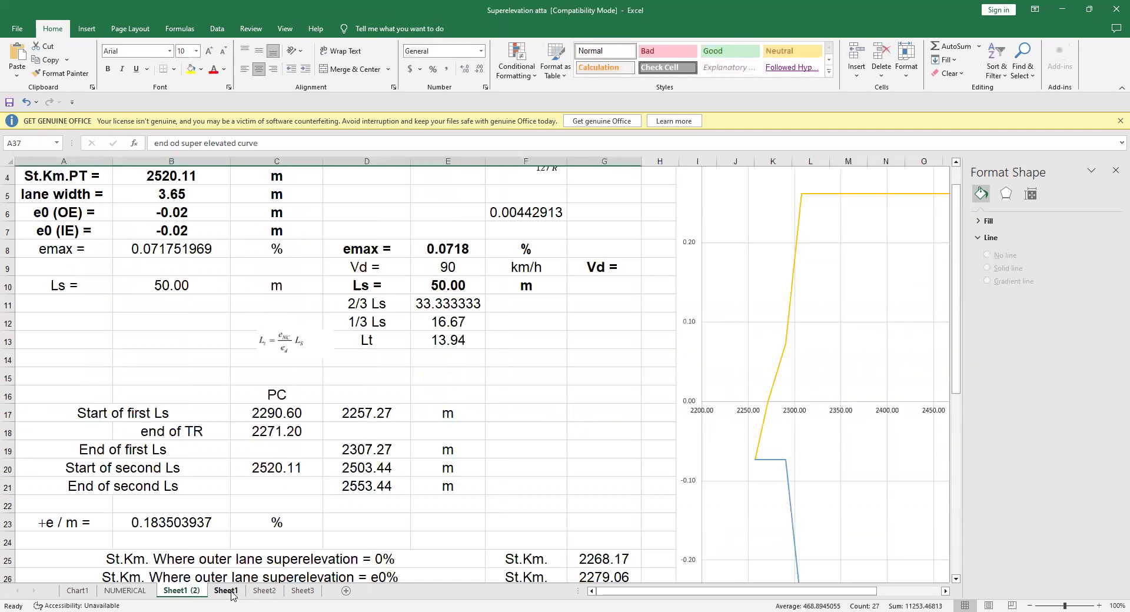
pyautogui.click(226, 591)
pyautogui.click(279, 596)
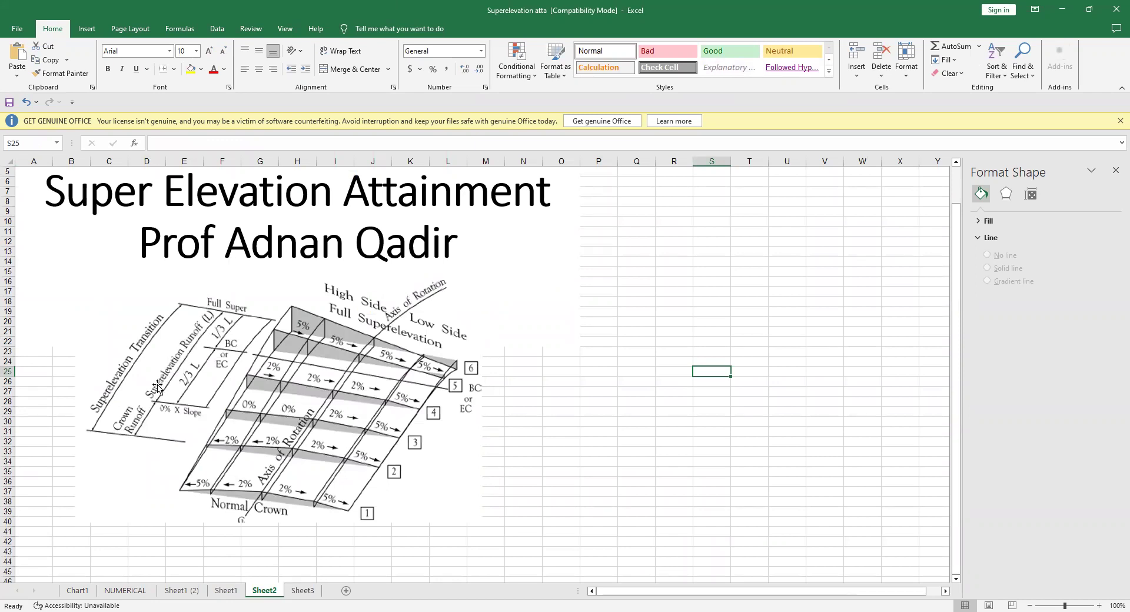
pyautogui.click(136, 594)
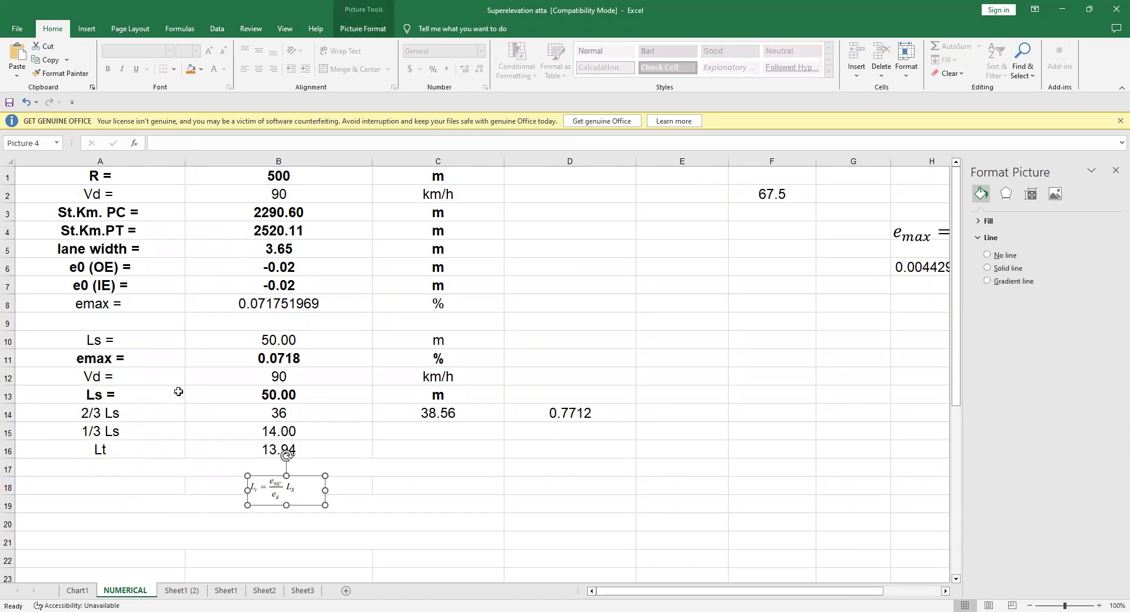
pyautogui.click(257, 397)
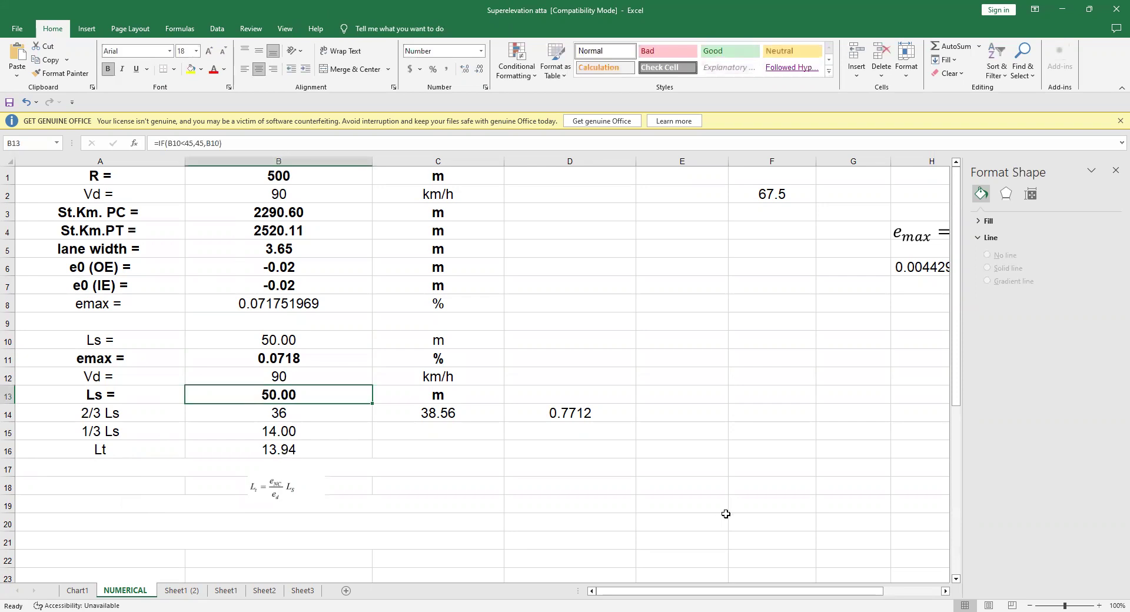
pyautogui.click(945, 591)
pyautogui.click(945, 591)
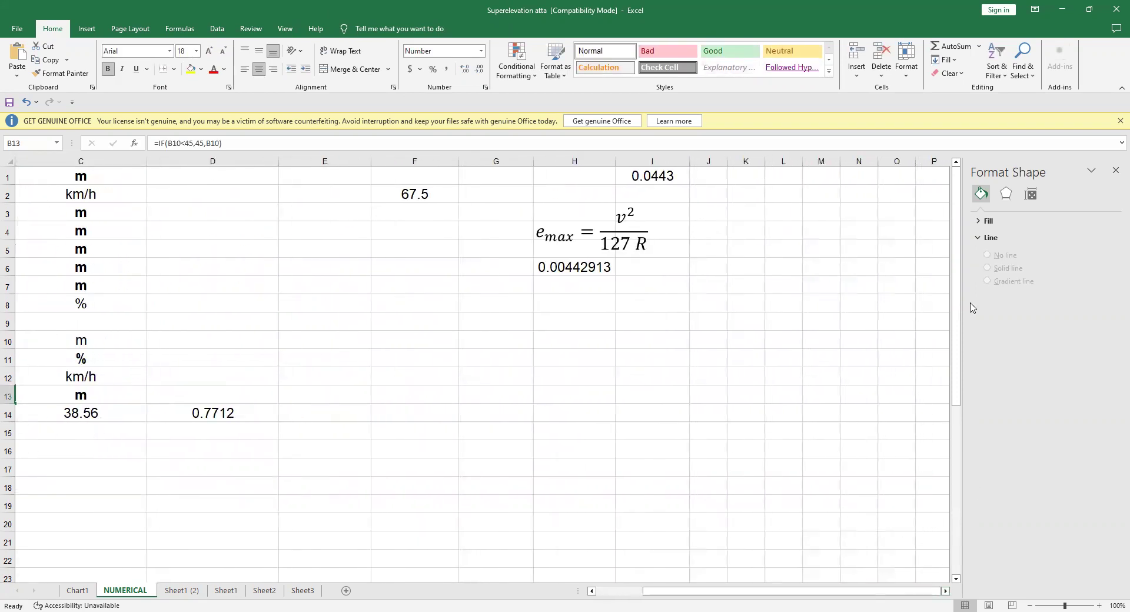
pyautogui.moveTo(956, 309); pyautogui.dragTo(956, 531)
pyautogui.click(946, 591)
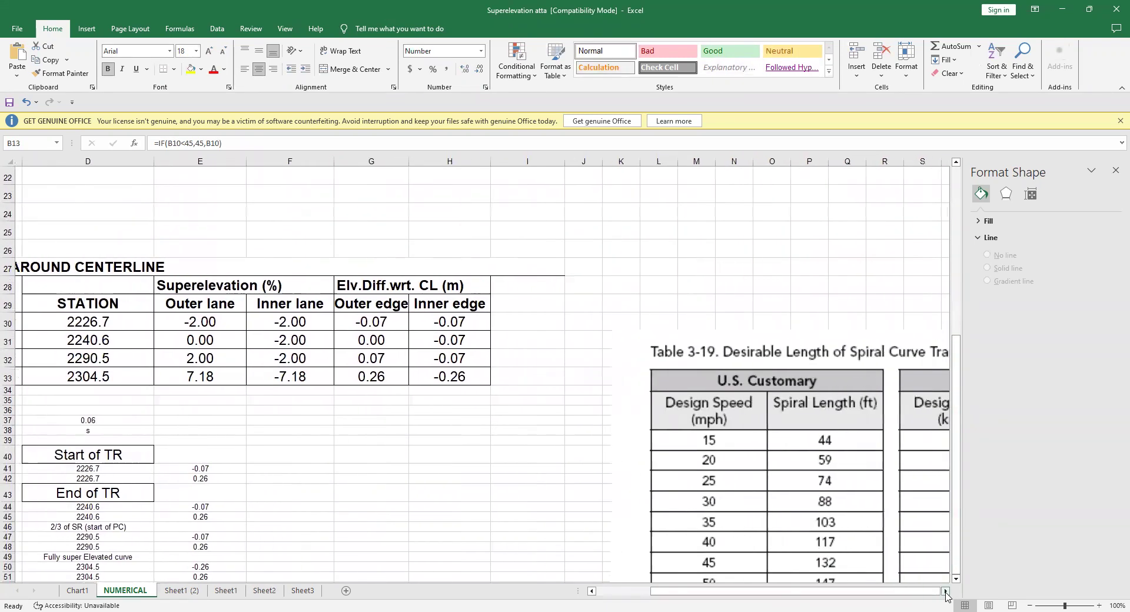
pyautogui.click(947, 591)
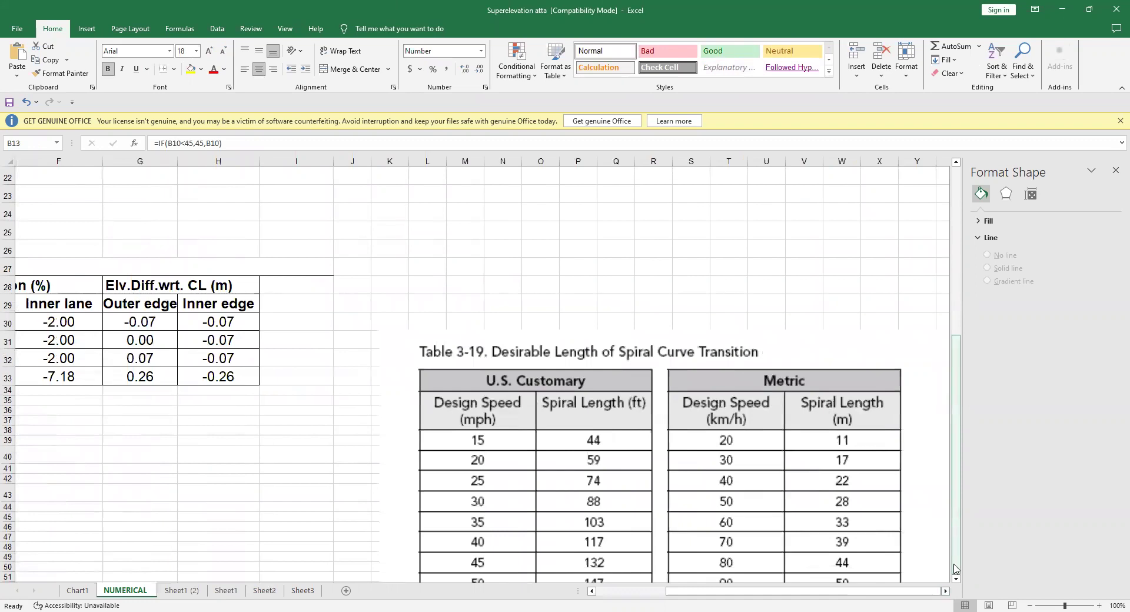
pyautogui.click(957, 579)
pyautogui.click(956, 580)
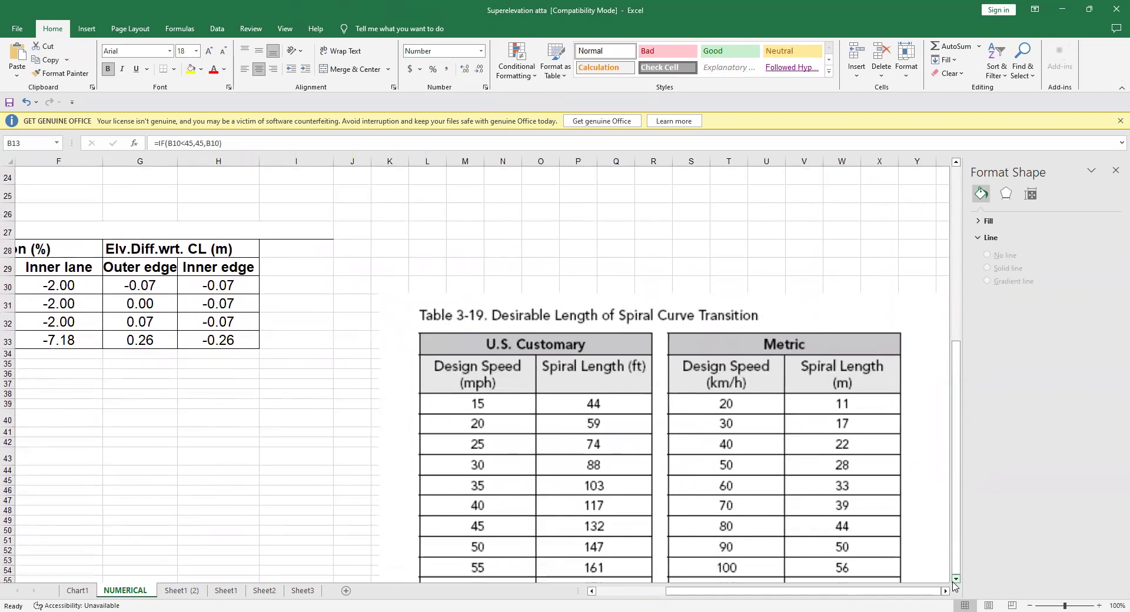
pyautogui.click(957, 580)
pyautogui.click(956, 580)
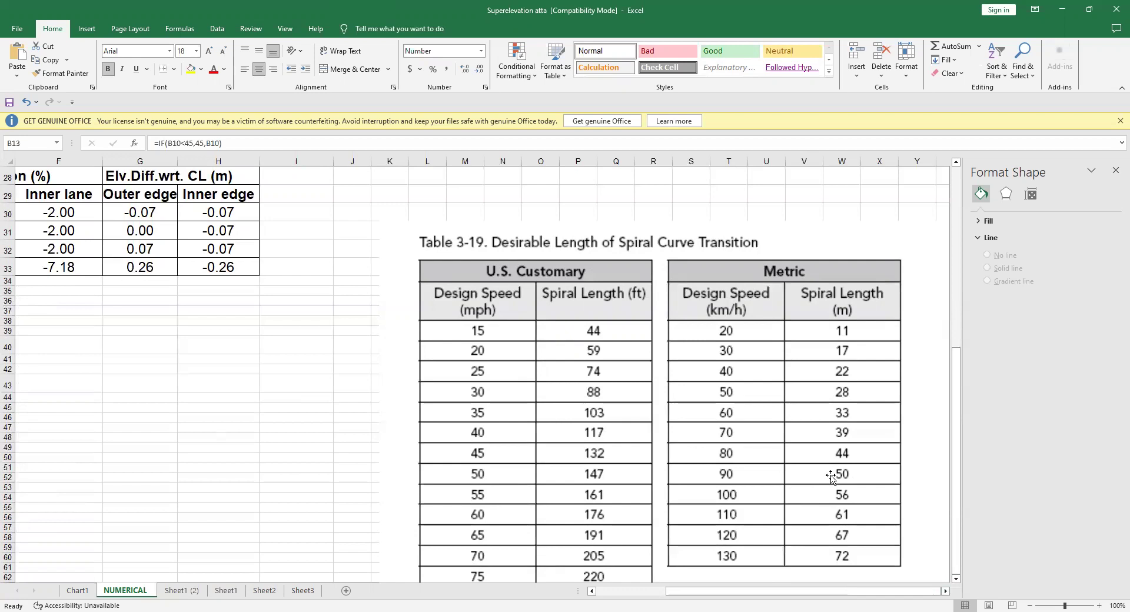
pyautogui.moveTo(715, 596); pyautogui.dragTo(615, 597)
pyautogui.scroll(-2, 730, 178)
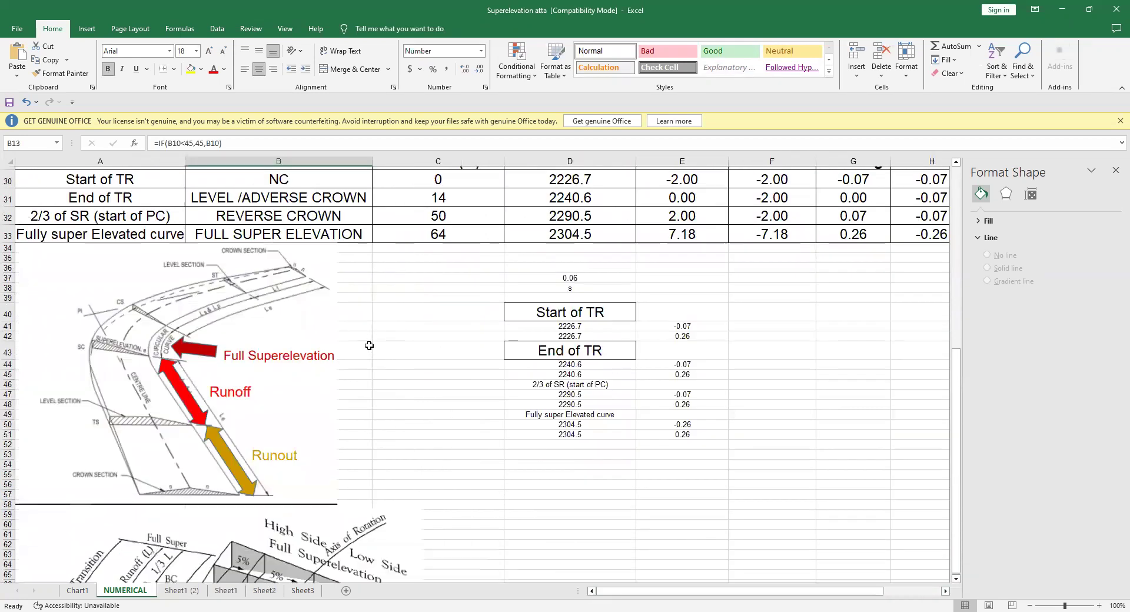
pyautogui.moveTo(958, 379); pyautogui.dragTo(949, 206)
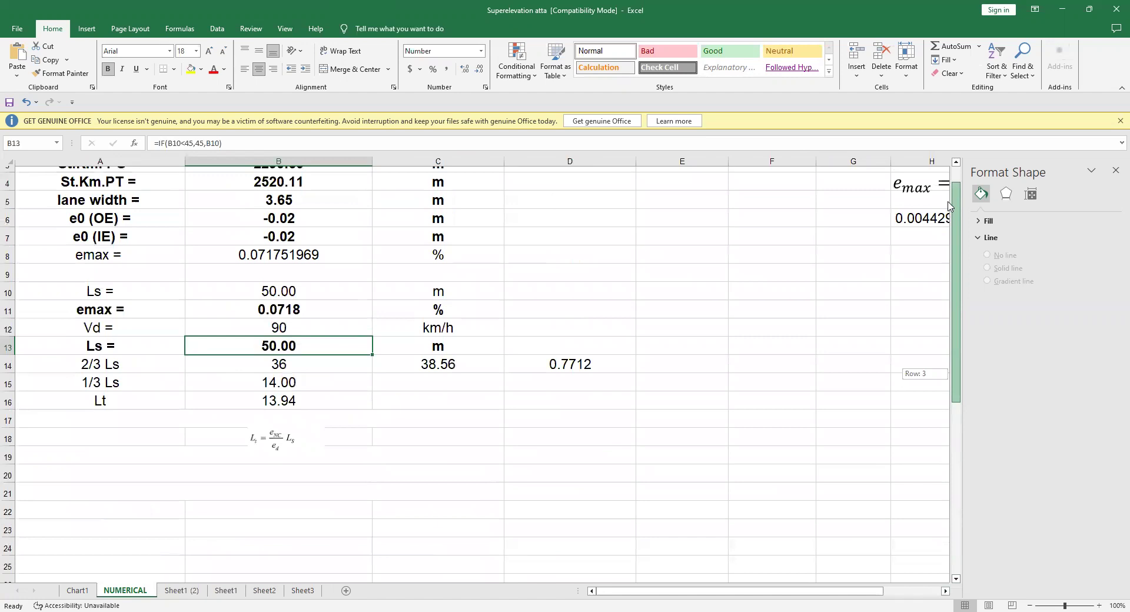
pyautogui.moveTo(949, 207); pyautogui.dragTo(949, 206)
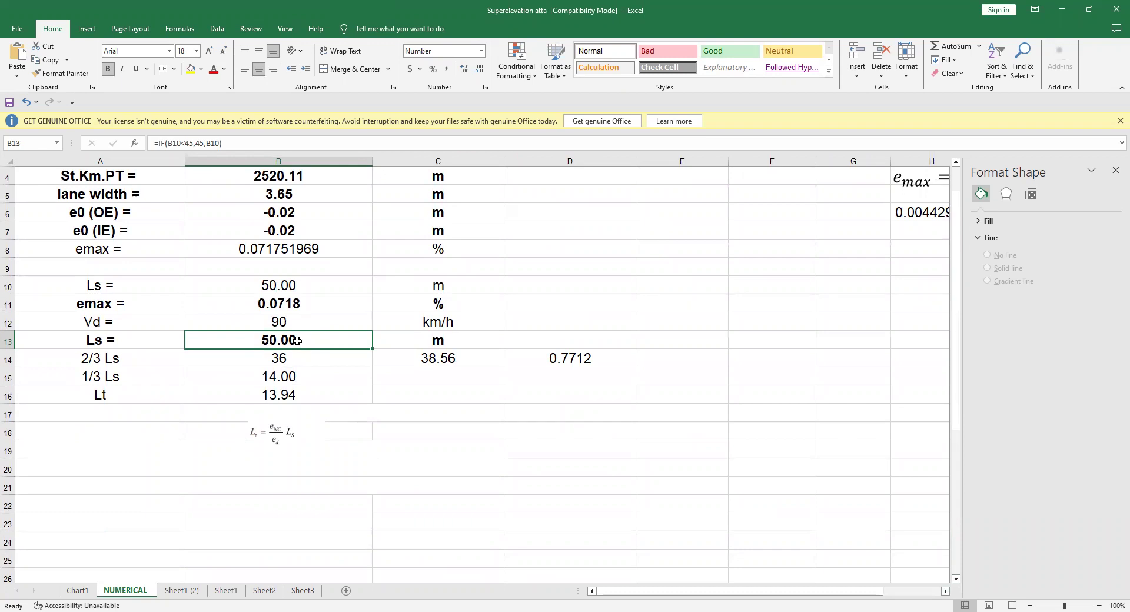
# - Enlarge the Lt equation image over rows 18–22 and review B16's formula =ABS(B6*B10/B8)
pyautogui.click(282, 396)
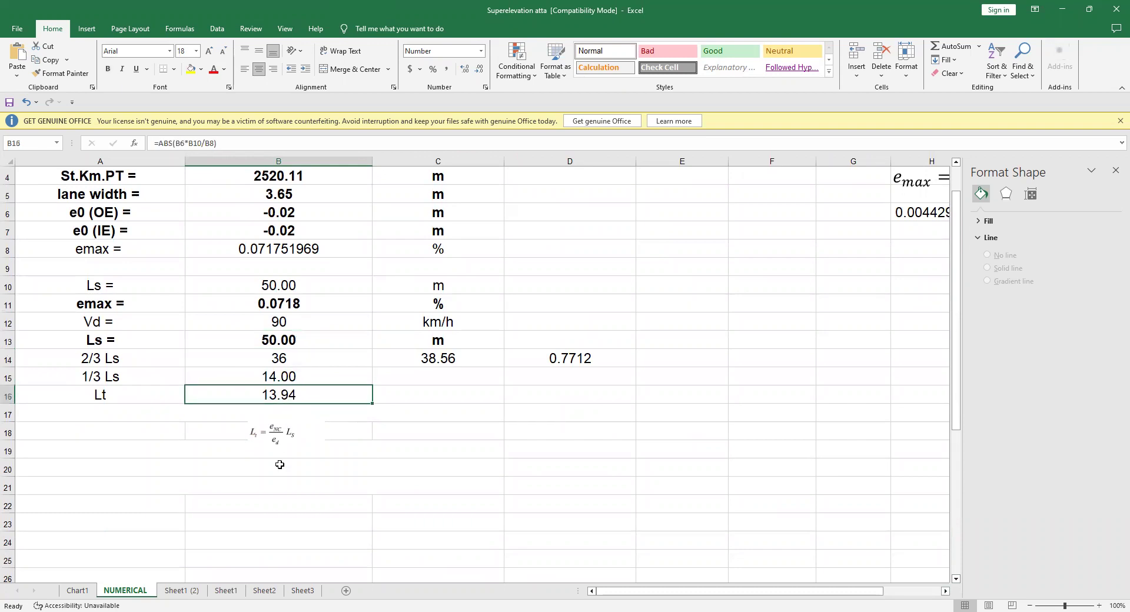
pyautogui.click(280, 442)
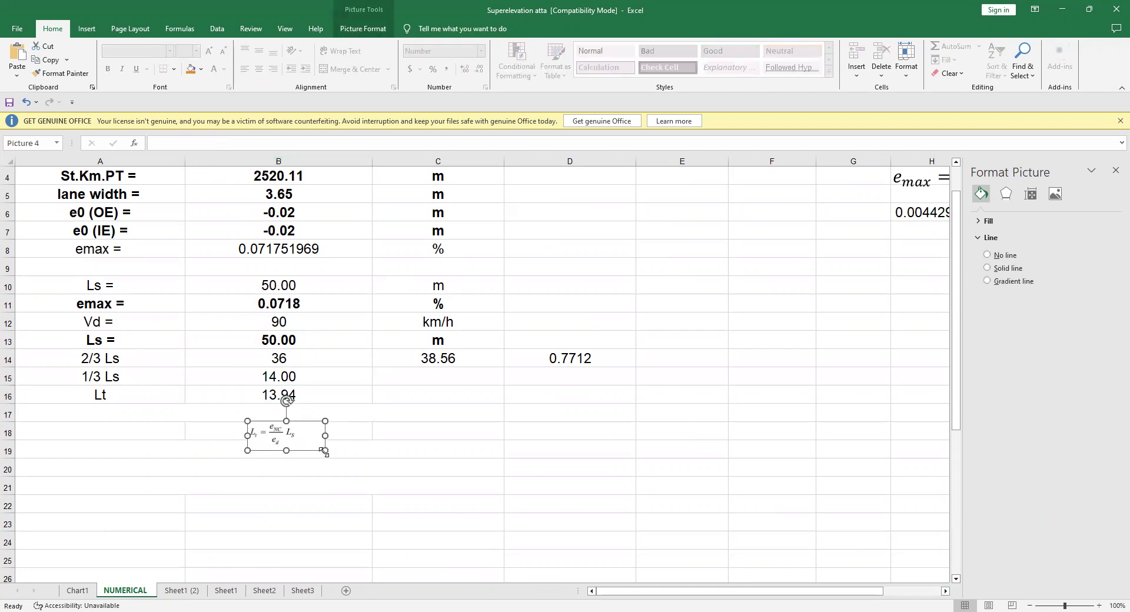
pyautogui.moveTo(326, 450); pyautogui.dragTo(475, 506)
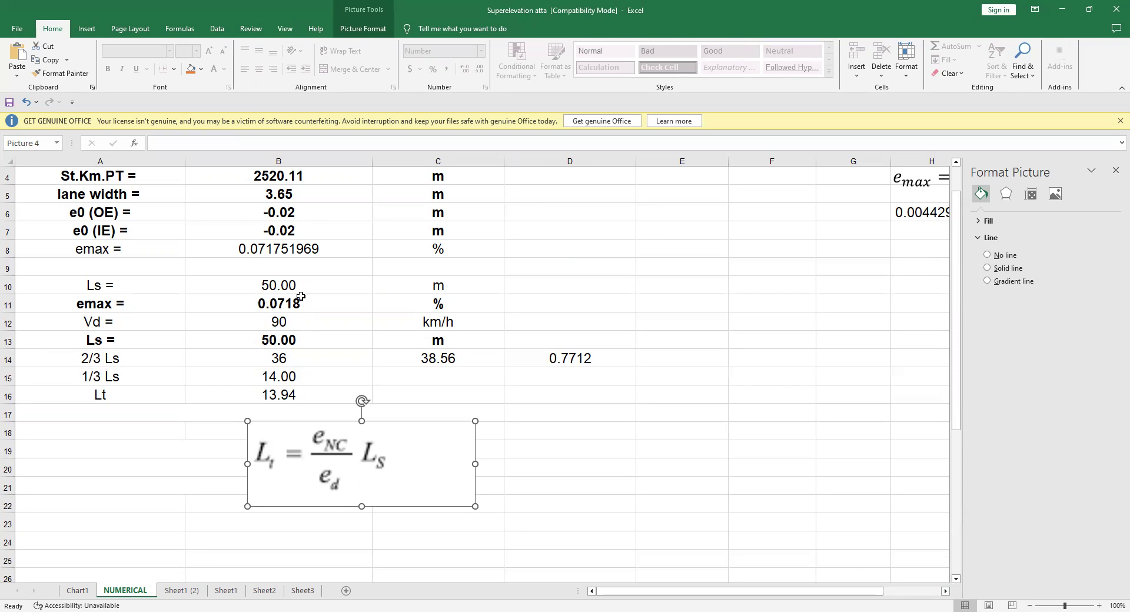
pyautogui.click(267, 393)
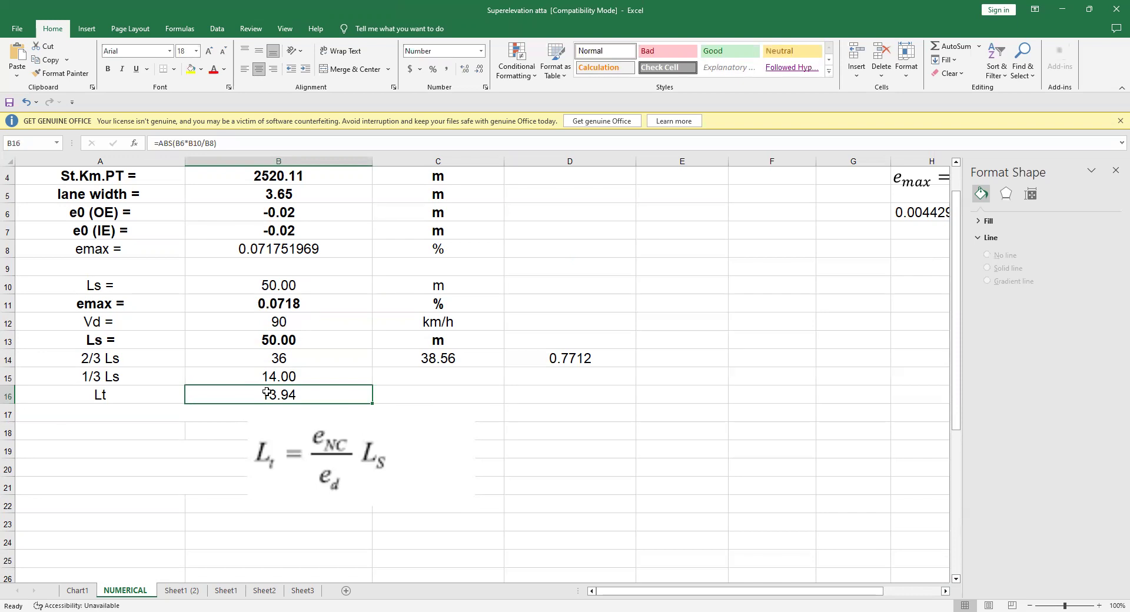
pyautogui.click(101, 359)
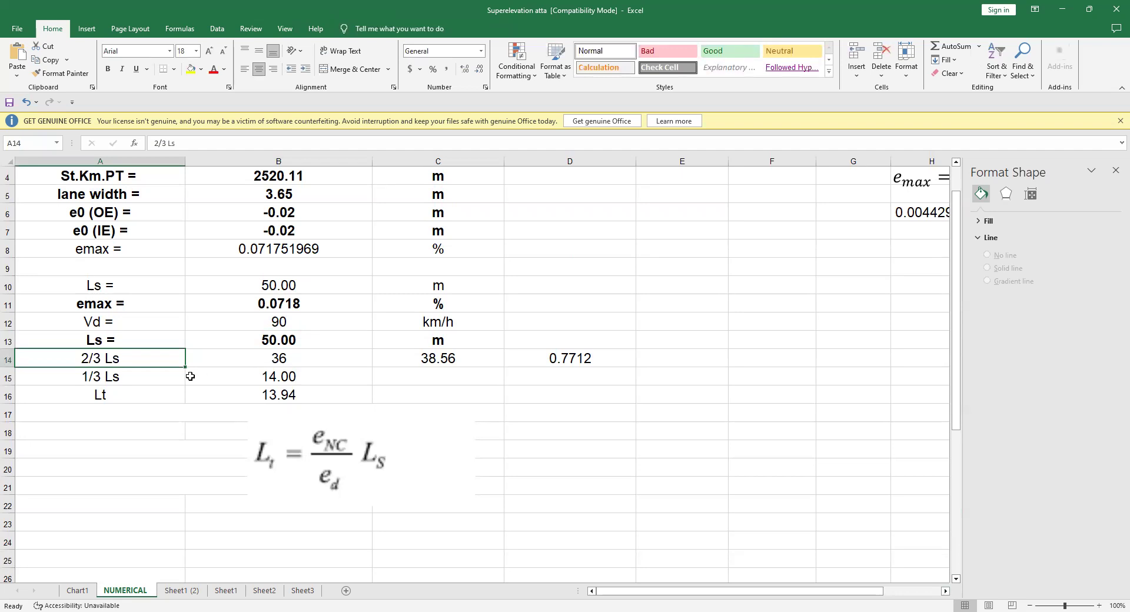
pyautogui.click(115, 382)
pyautogui.click(277, 378)
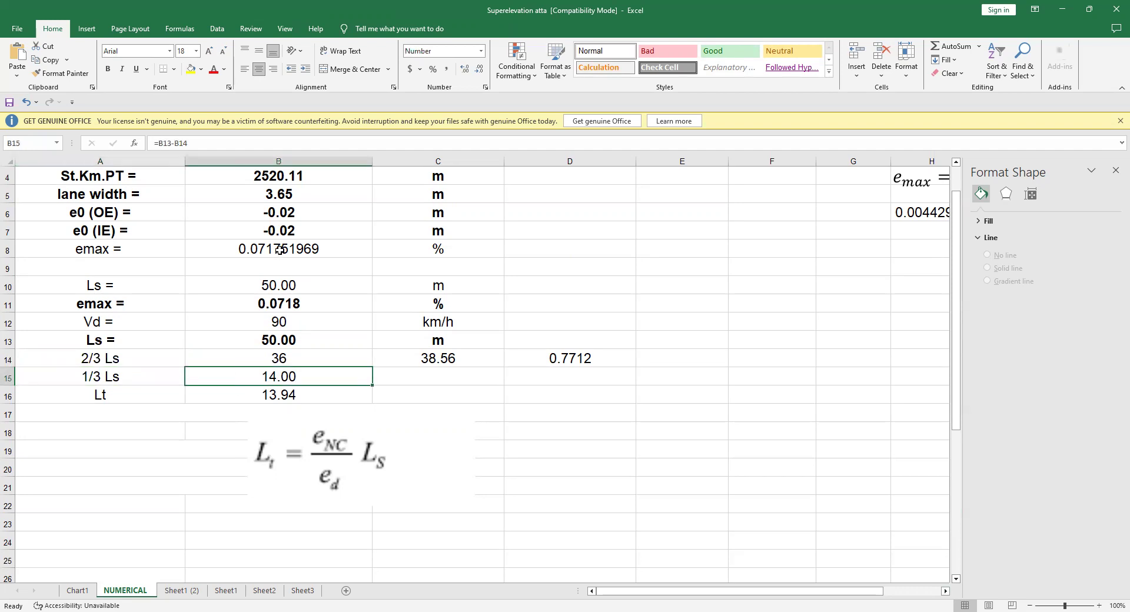
pyautogui.click(264, 397)
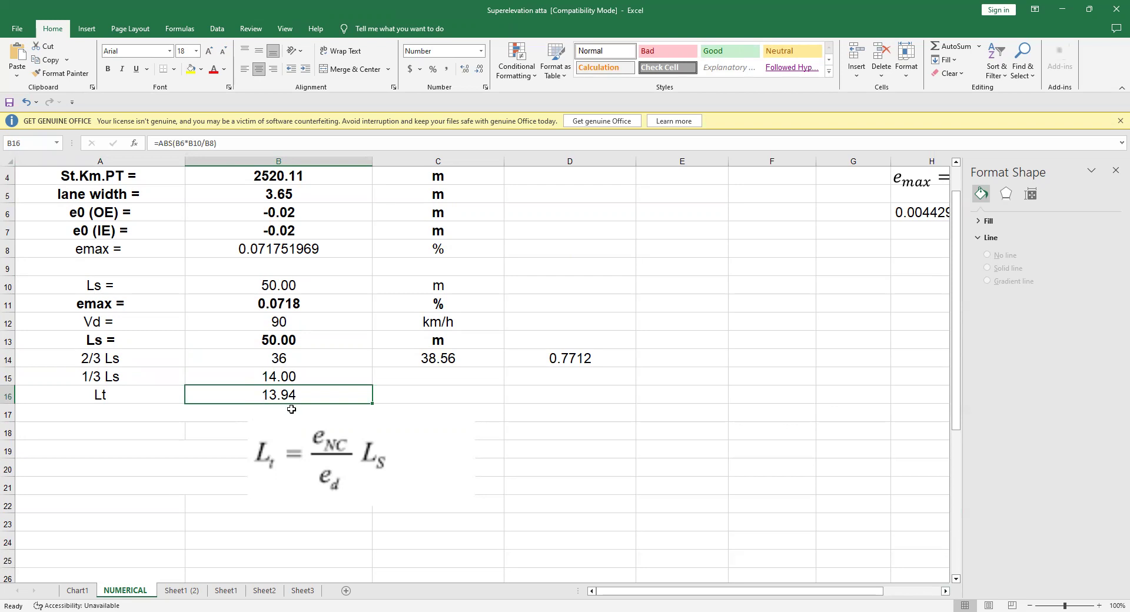
pyautogui.scroll(1, 294, 409)
pyautogui.scroll(-1, 294, 409)
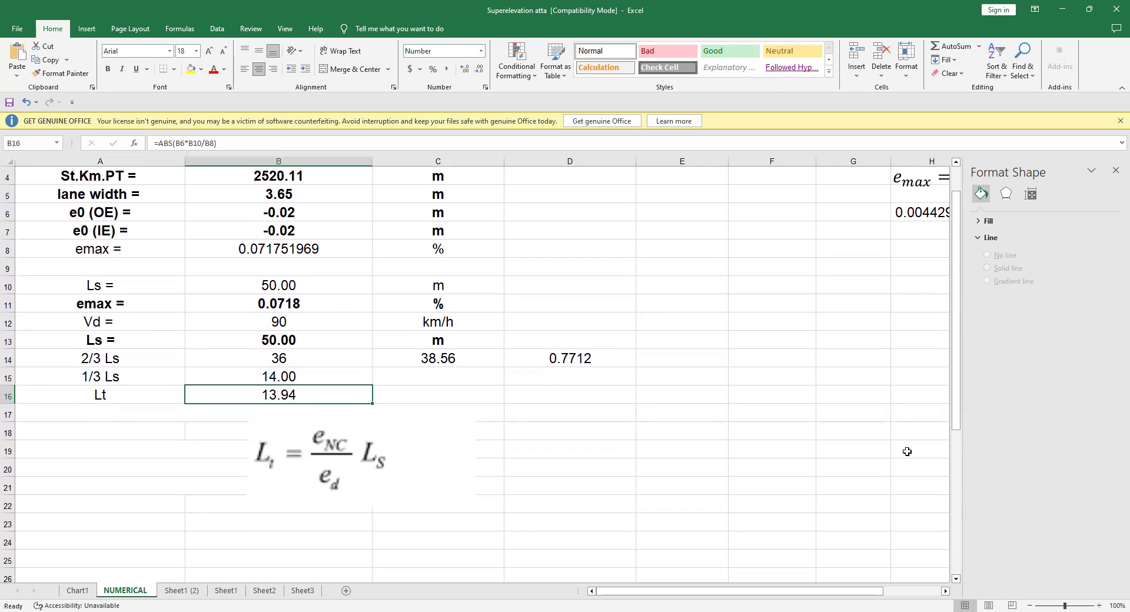
pyautogui.click(946, 591)
pyautogui.click(946, 592)
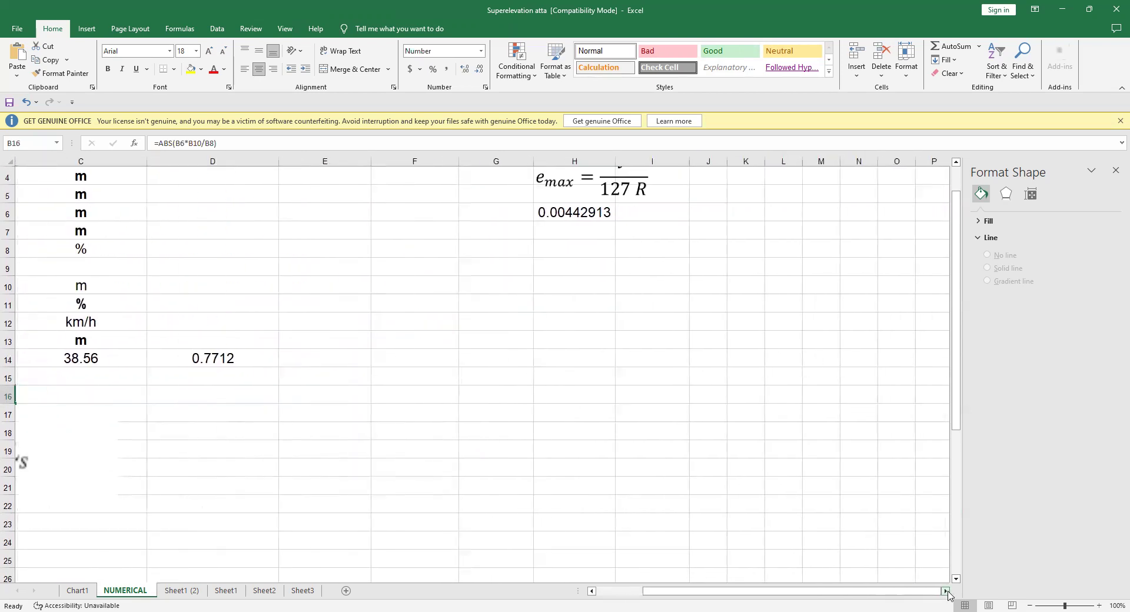
pyautogui.click(607, 592)
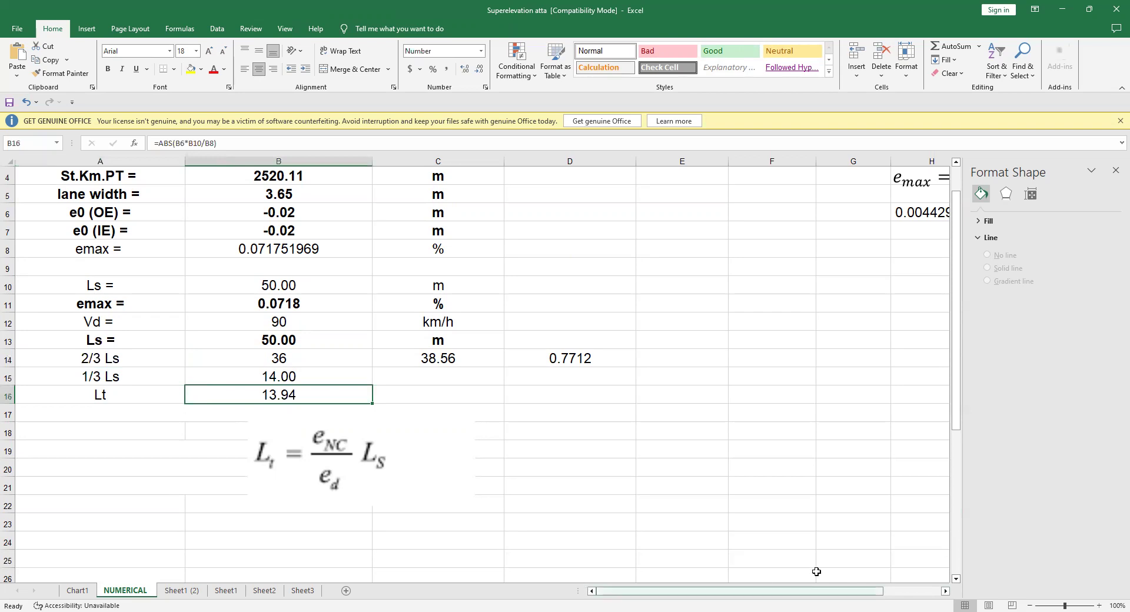
pyautogui.click(957, 580)
pyautogui.moveTo(957, 582); pyautogui.dragTo(957, 581)
pyautogui.click(957, 582)
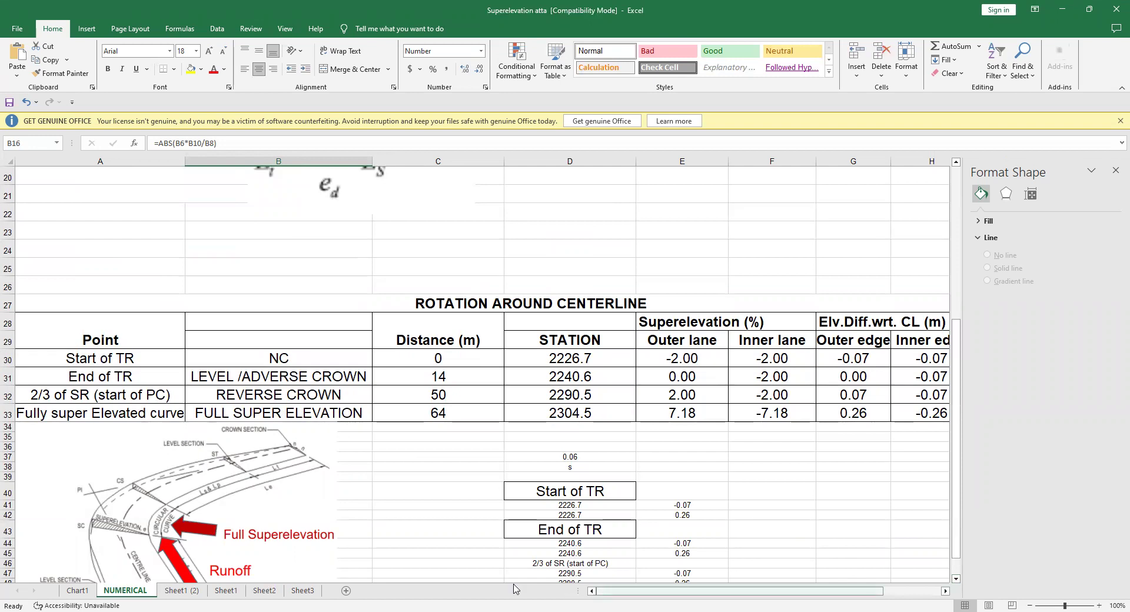
pyautogui.click(99, 360)
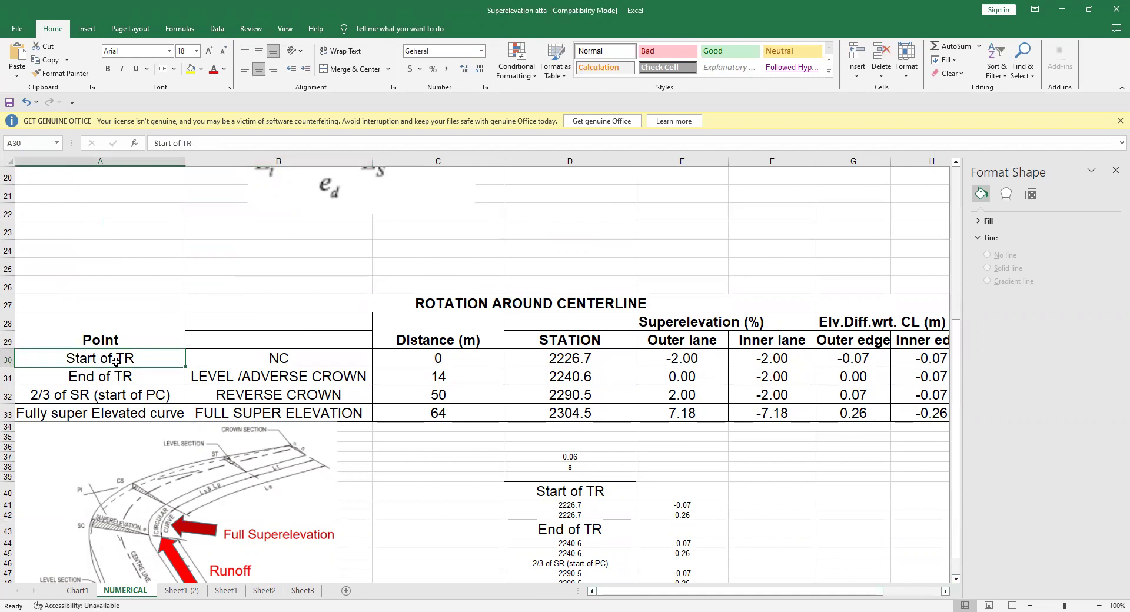
pyautogui.click(253, 363)
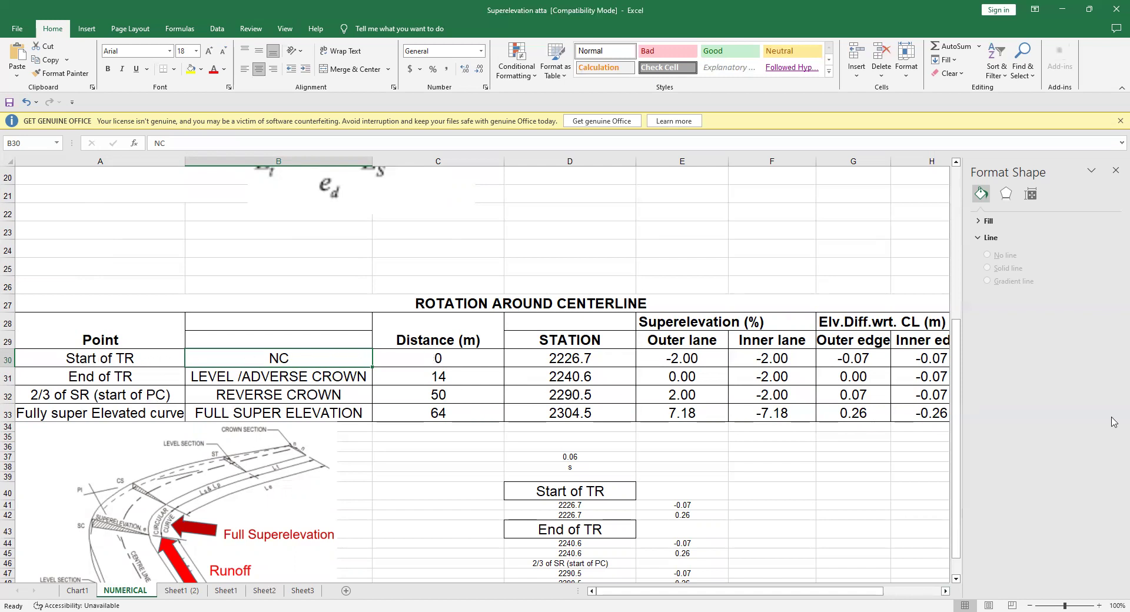
pyautogui.click(956, 579)
pyautogui.click(956, 578)
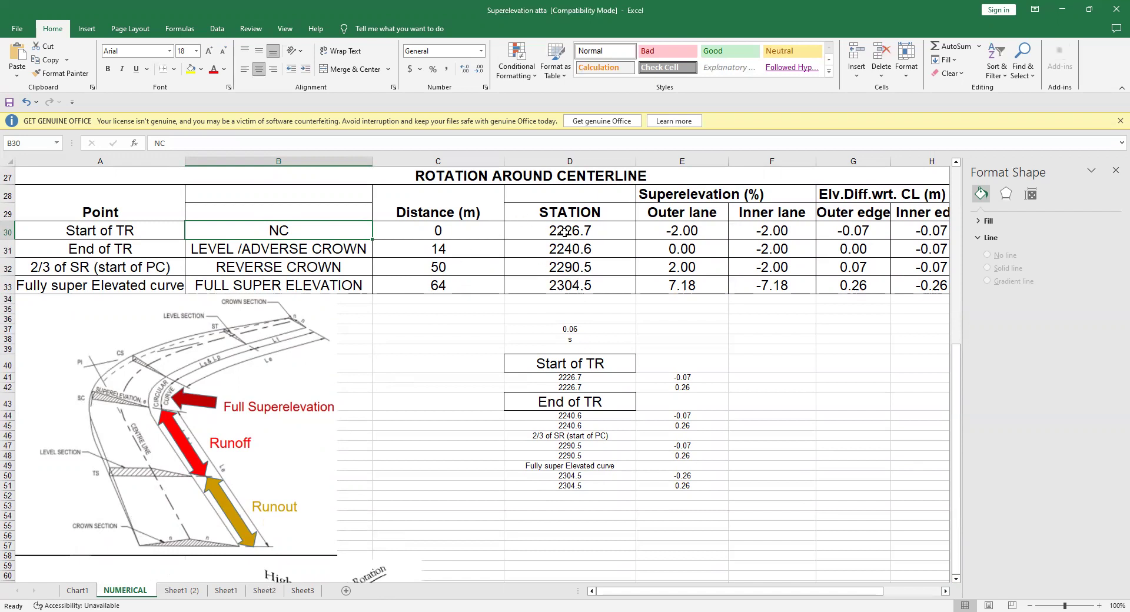
pyautogui.click(945, 591)
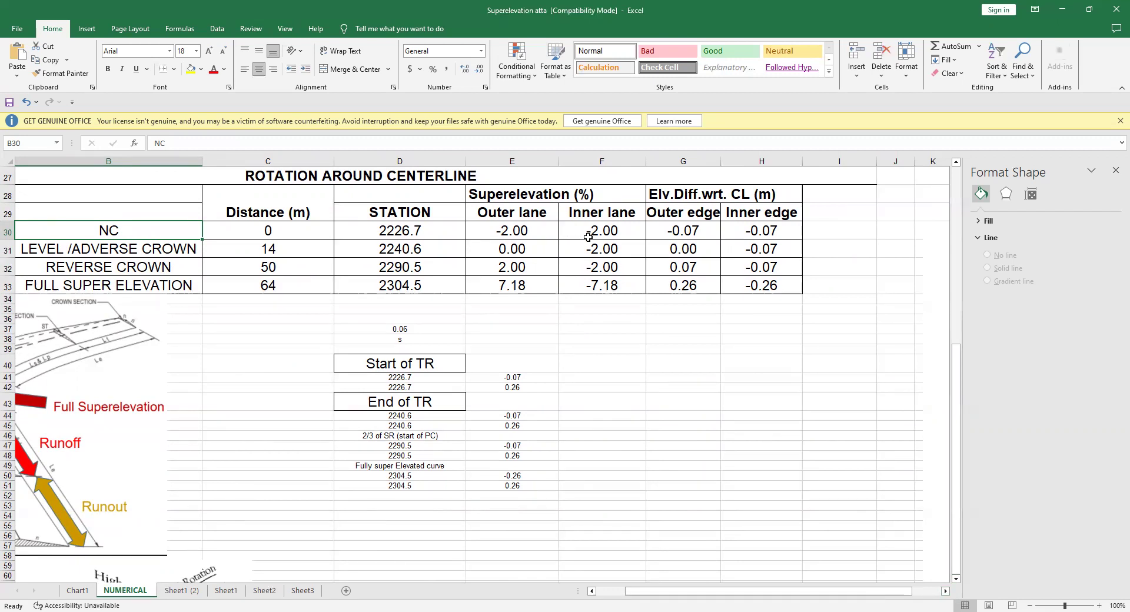
pyautogui.click(695, 232)
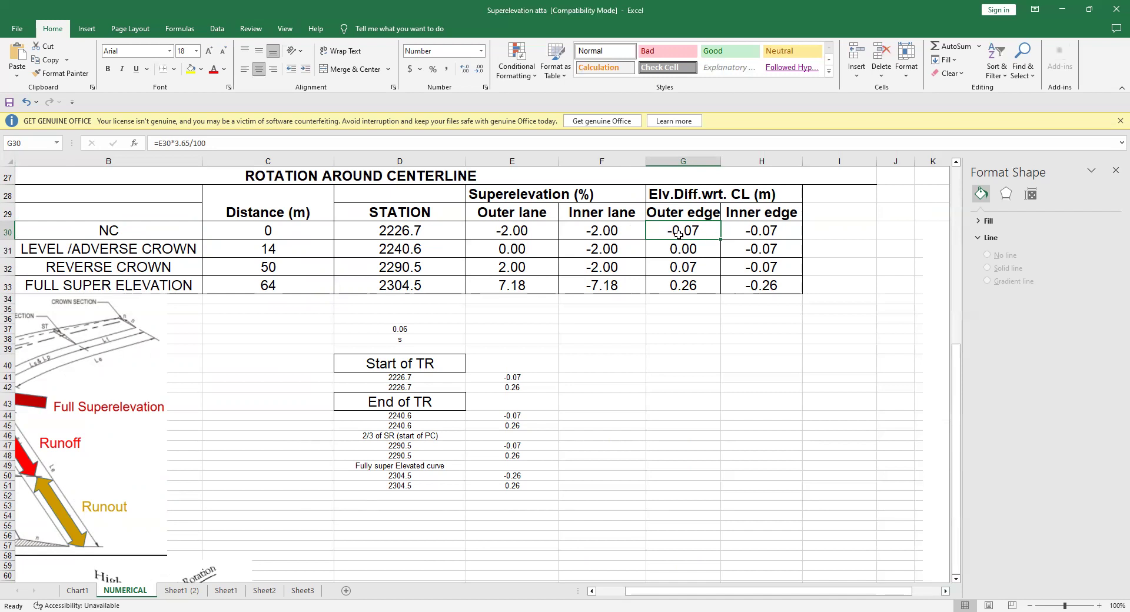
# - Commit =E30*3.65/100 in G30, giving the NC outer edge elevation of -0.07
pyautogui.doubleClick(679, 234)
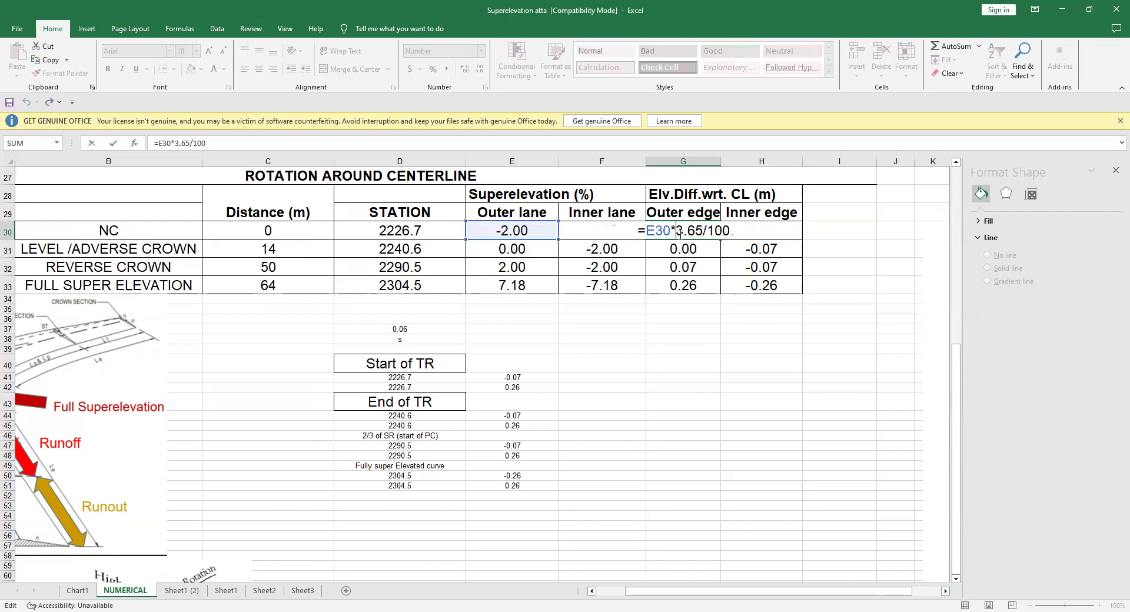
pyautogui.click(956, 162)
pyautogui.click(956, 162)
pyautogui.scroll(8, 957, 170)
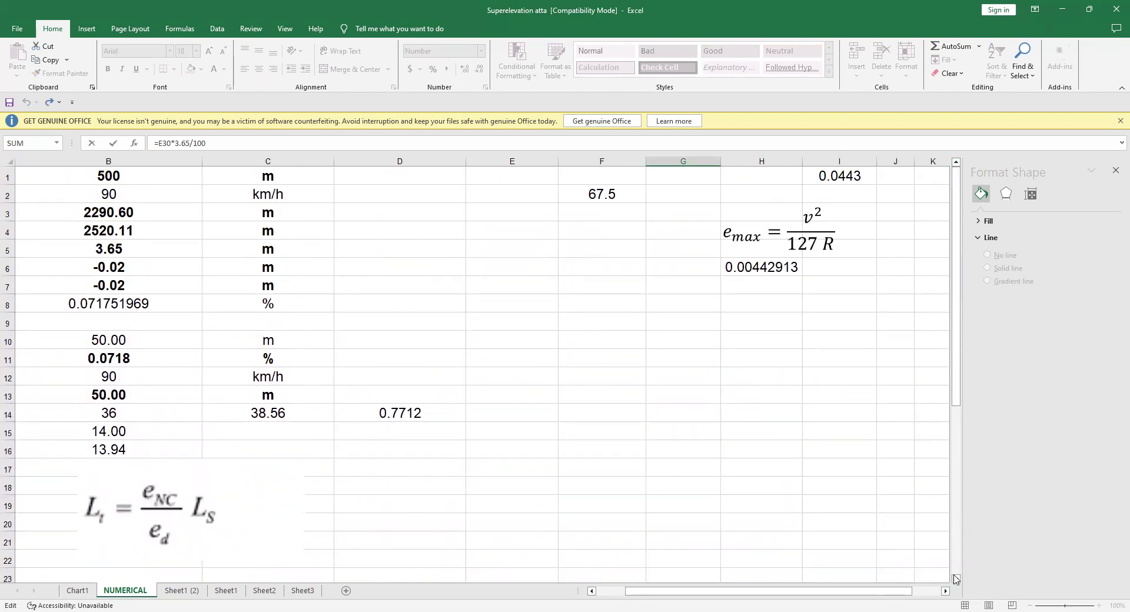
pyautogui.scroll(-5, 956, 583)
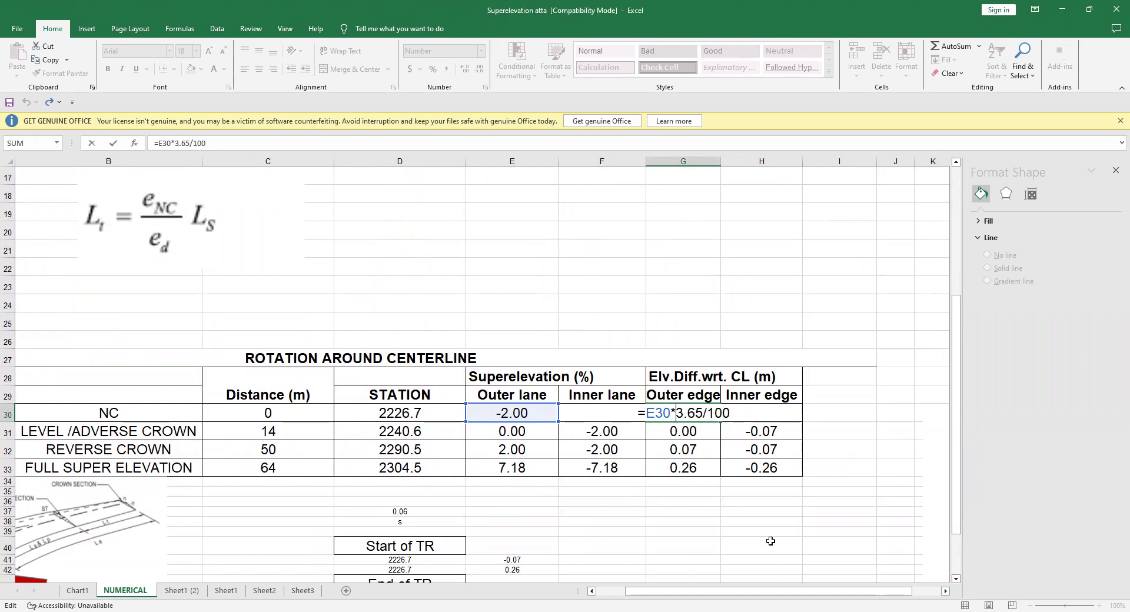
pyautogui.press('Return')
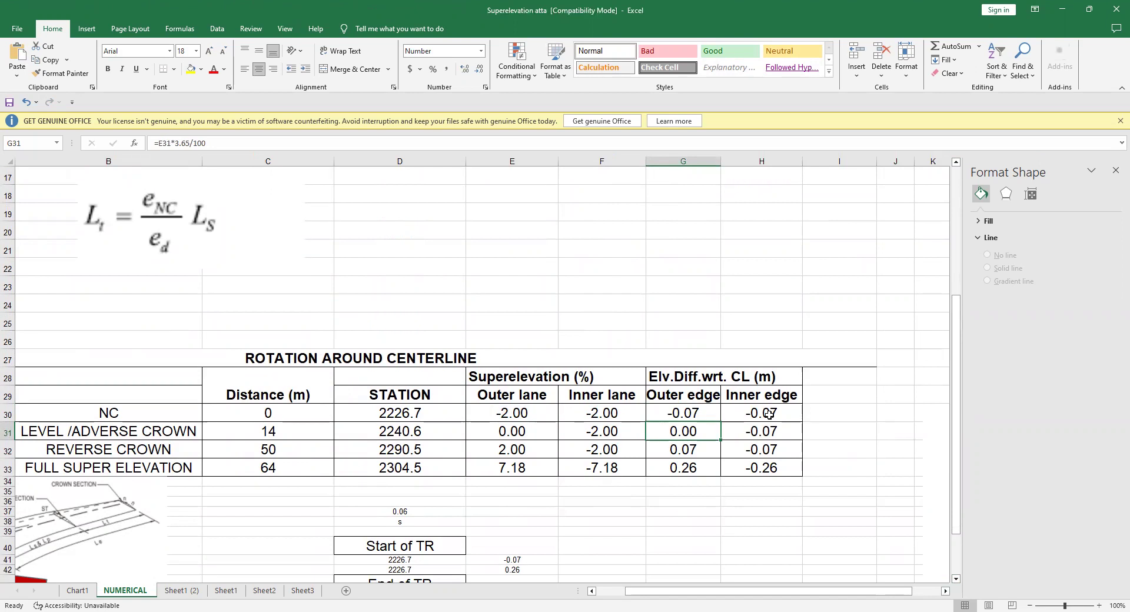
pyautogui.click(83, 590)
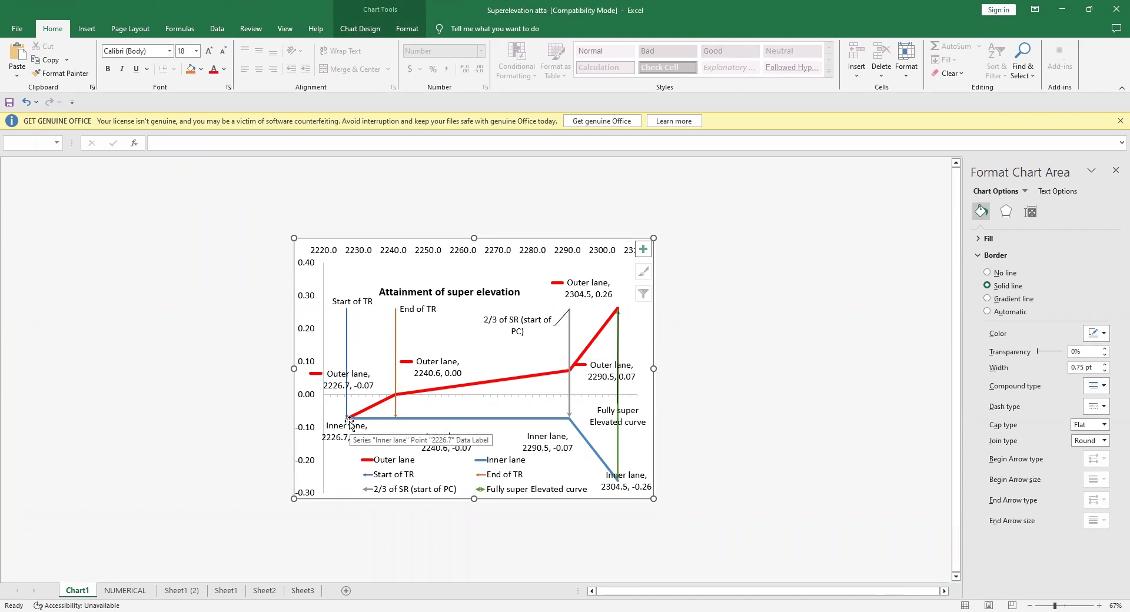
pyautogui.moveTo(348, 419)
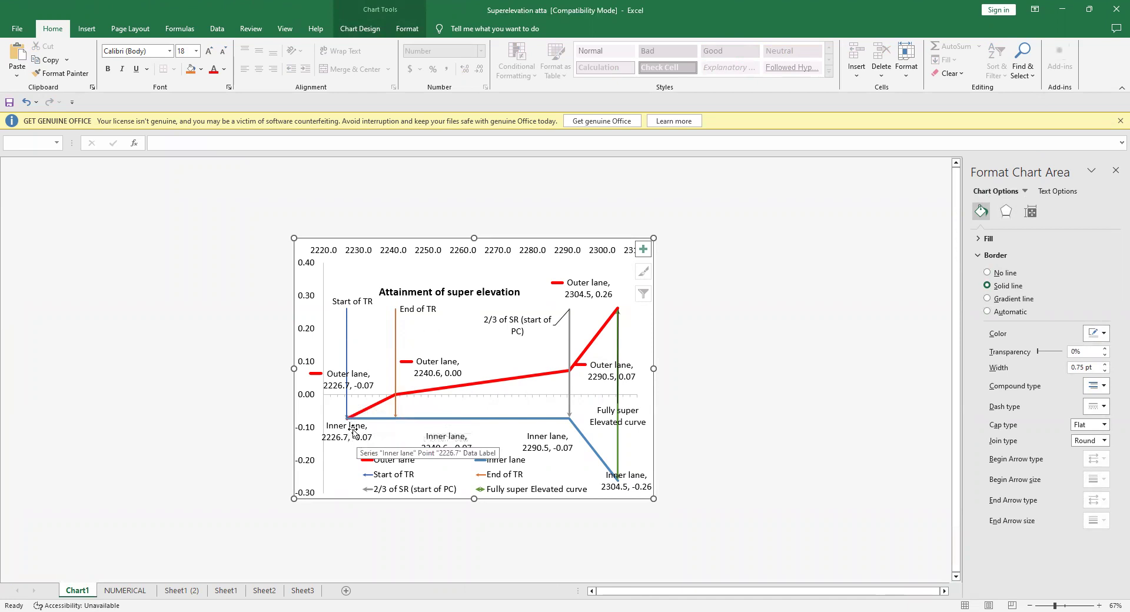
pyautogui.click(121, 591)
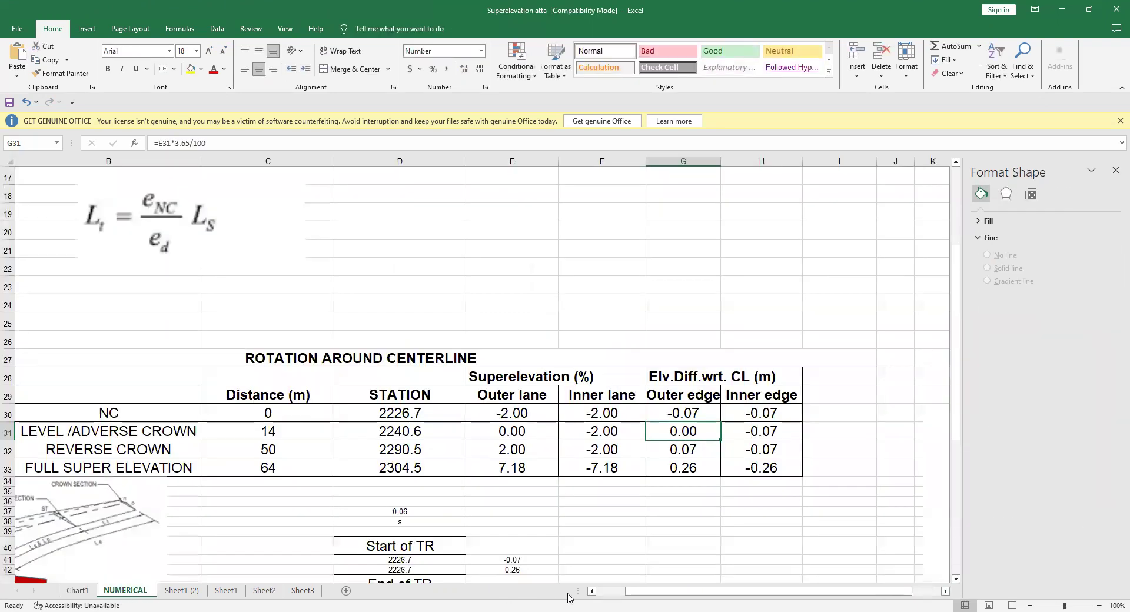
pyautogui.click(592, 591)
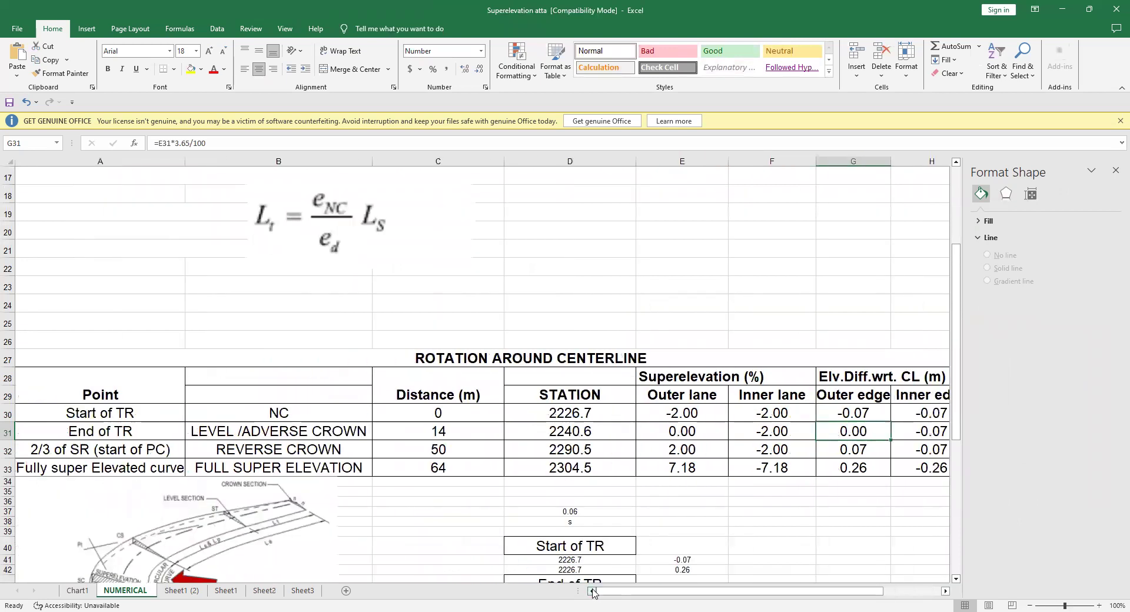
pyautogui.click(439, 431)
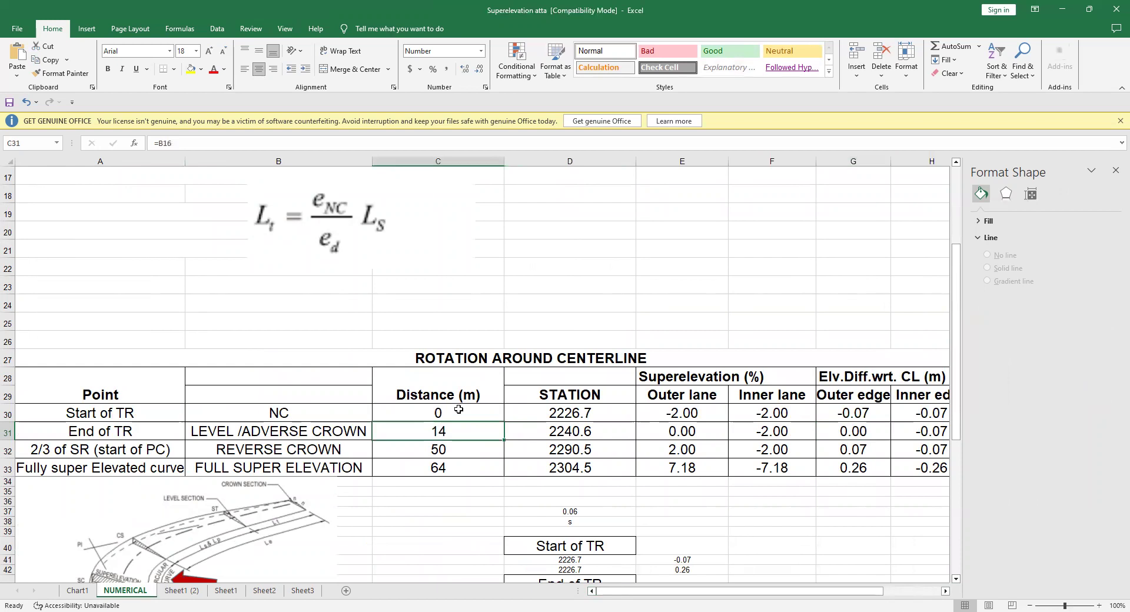
pyautogui.scroll(1, 368, 254)
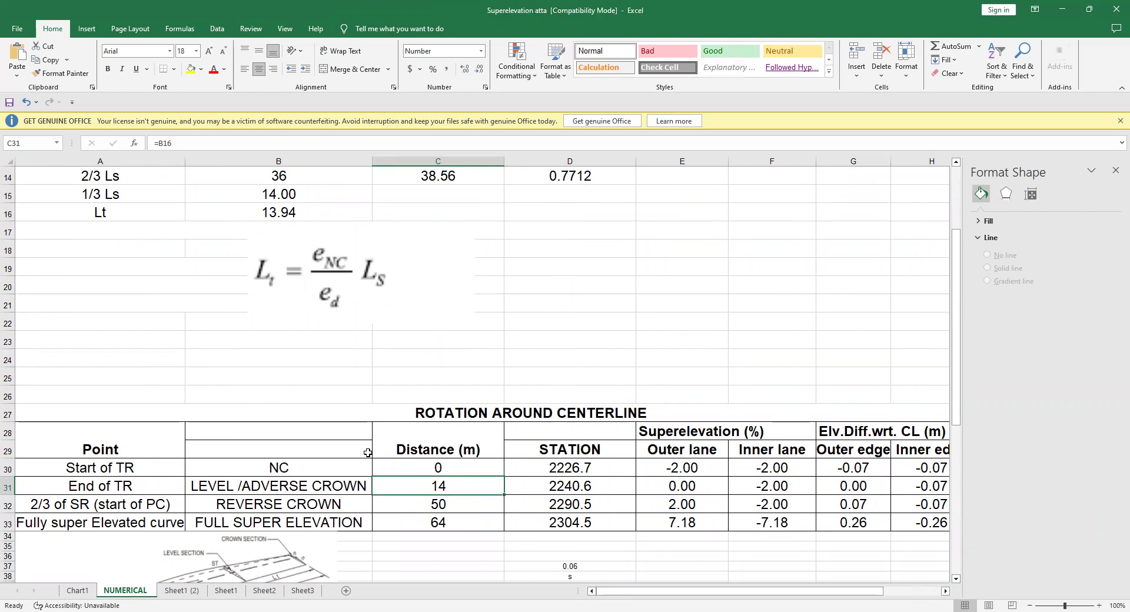
pyautogui.click(955, 579)
pyautogui.click(956, 580)
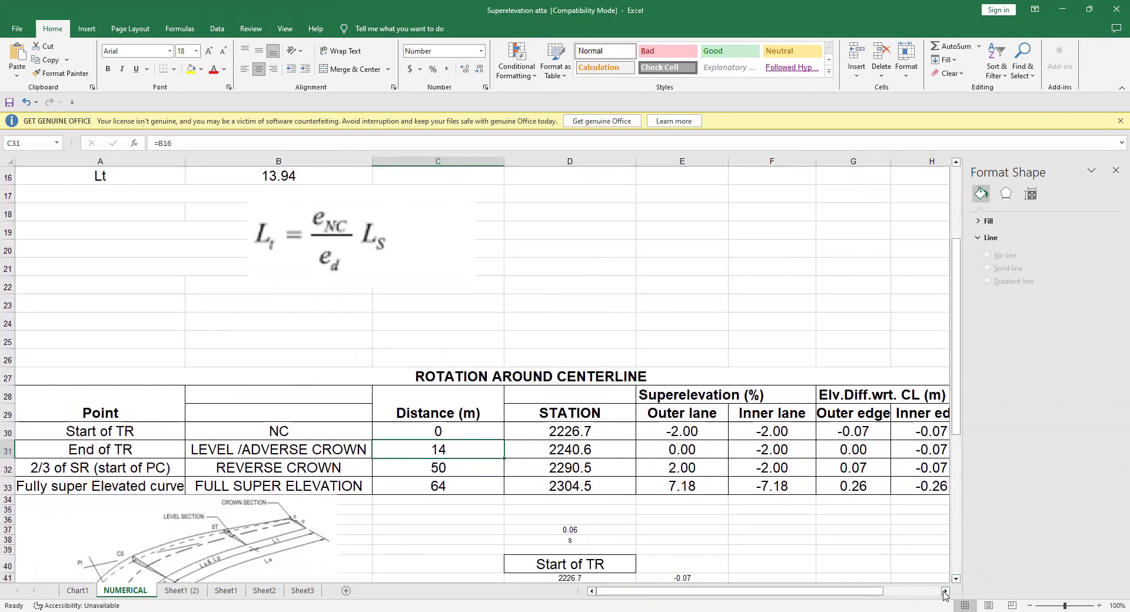
pyautogui.click(945, 592)
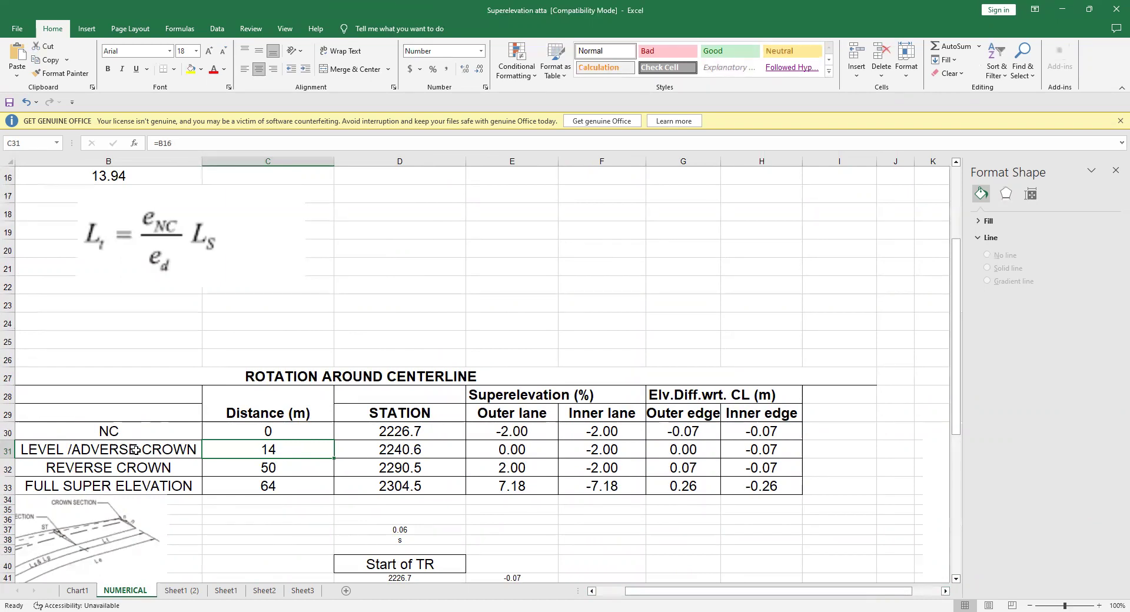
pyautogui.click(594, 593)
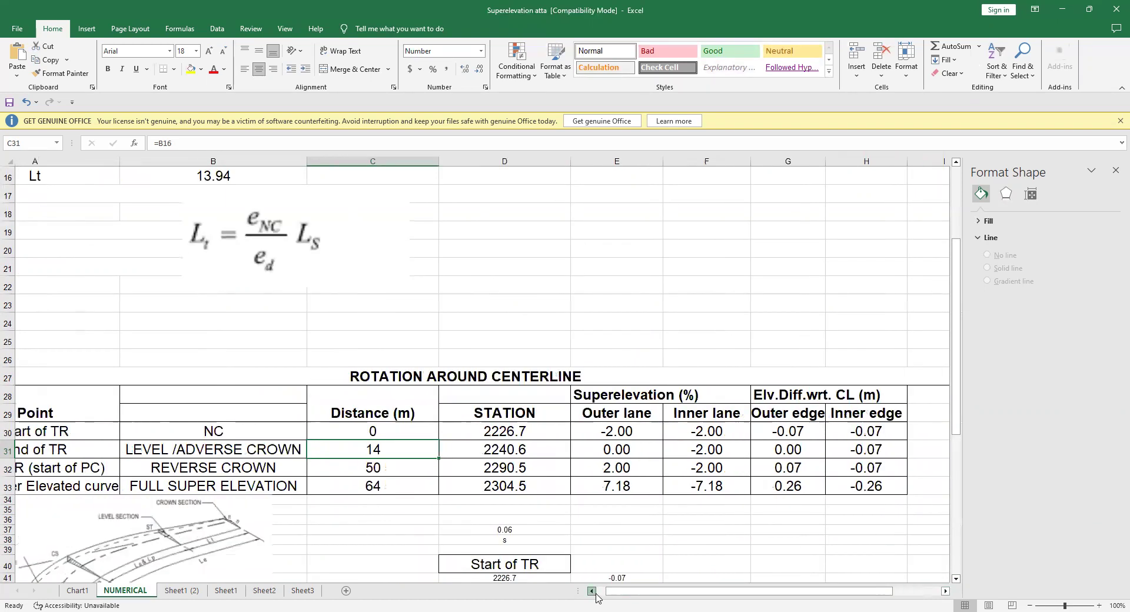
pyautogui.click(957, 580)
pyautogui.scroll(-2, 959, 583)
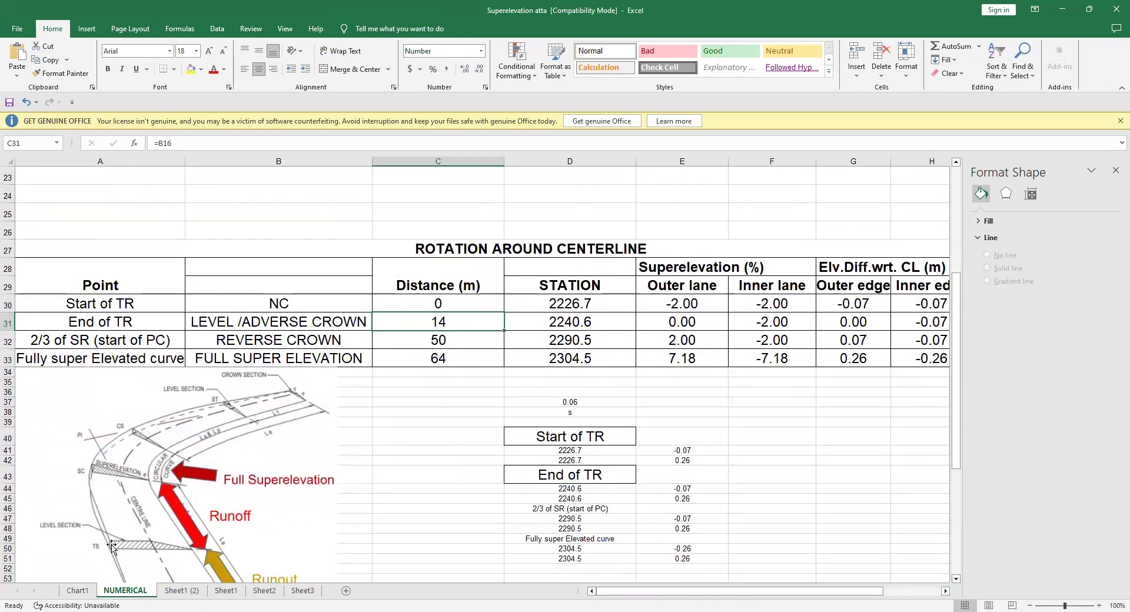
pyautogui.click(672, 323)
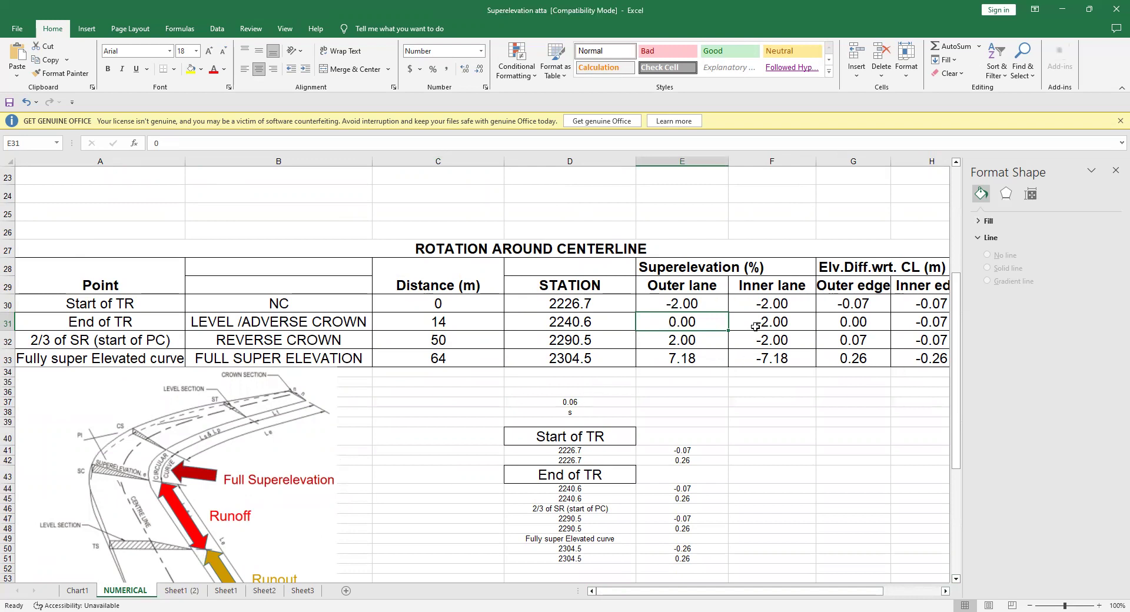
pyautogui.click(946, 592)
pyautogui.click(947, 592)
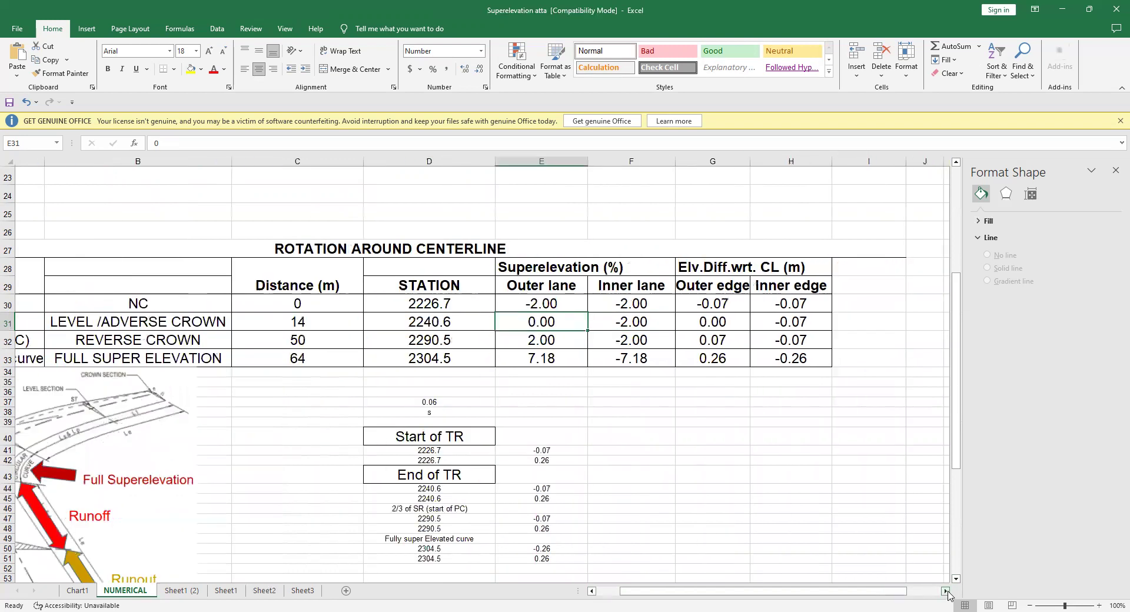
pyautogui.click(946, 591)
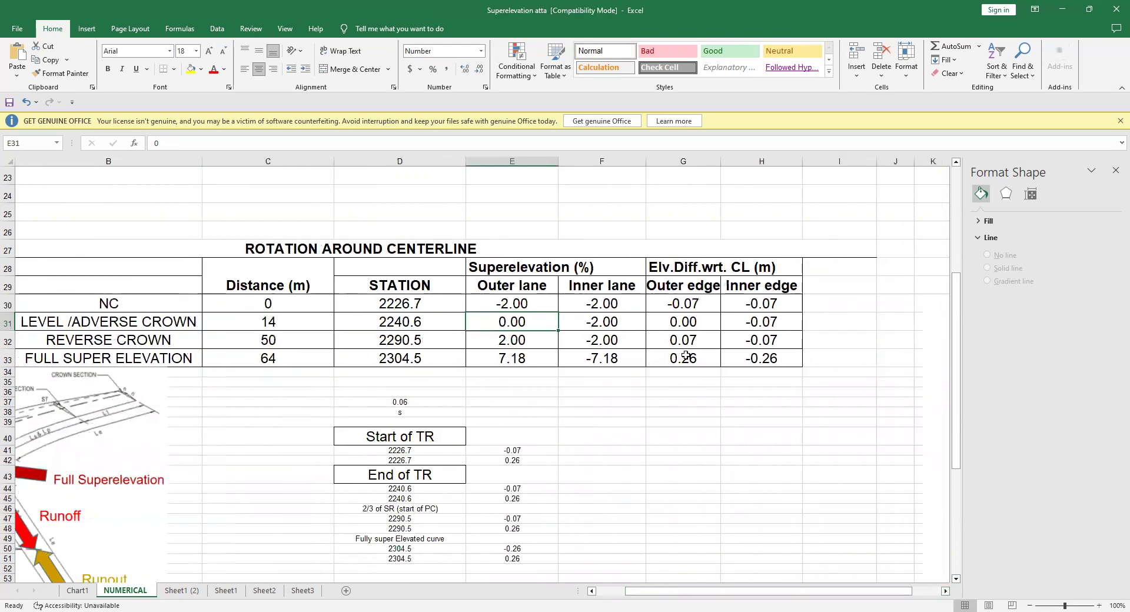
pyautogui.click(693, 322)
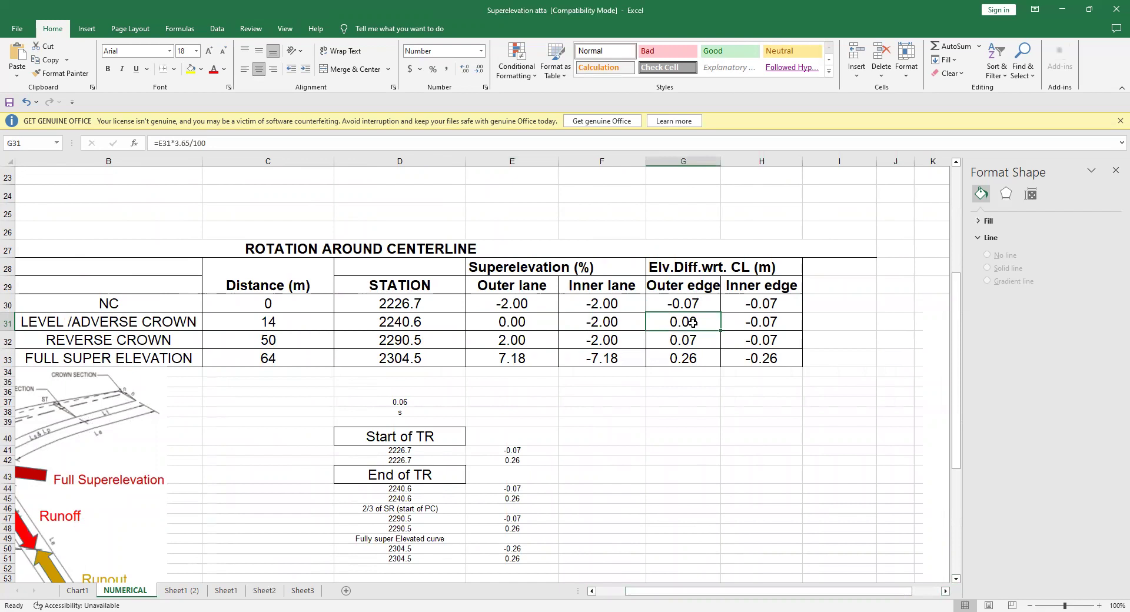
pyautogui.click(760, 320)
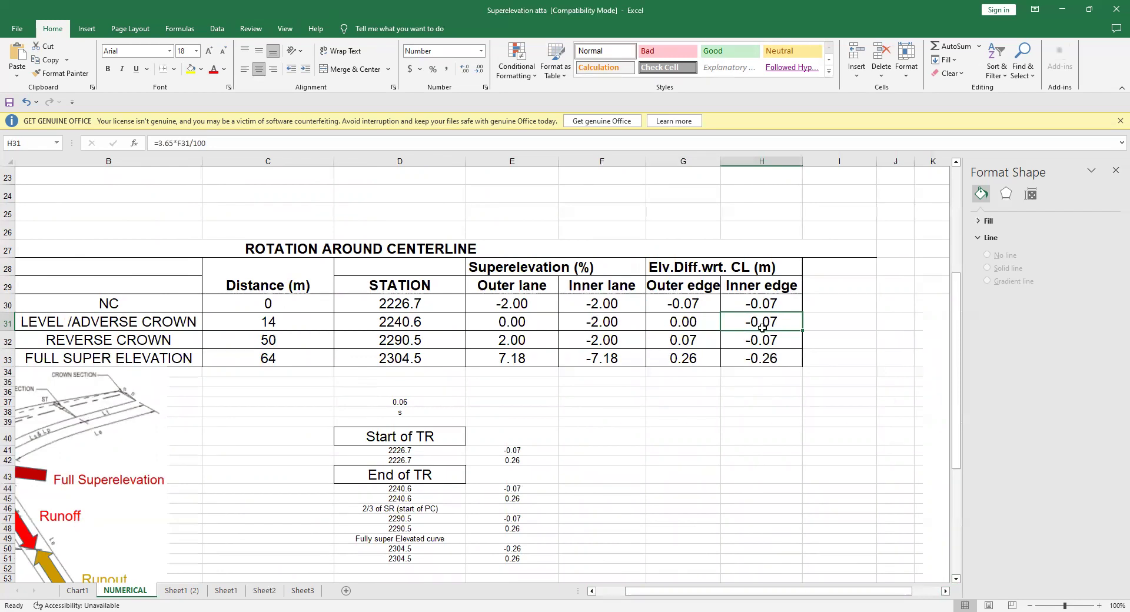
pyautogui.click(87, 593)
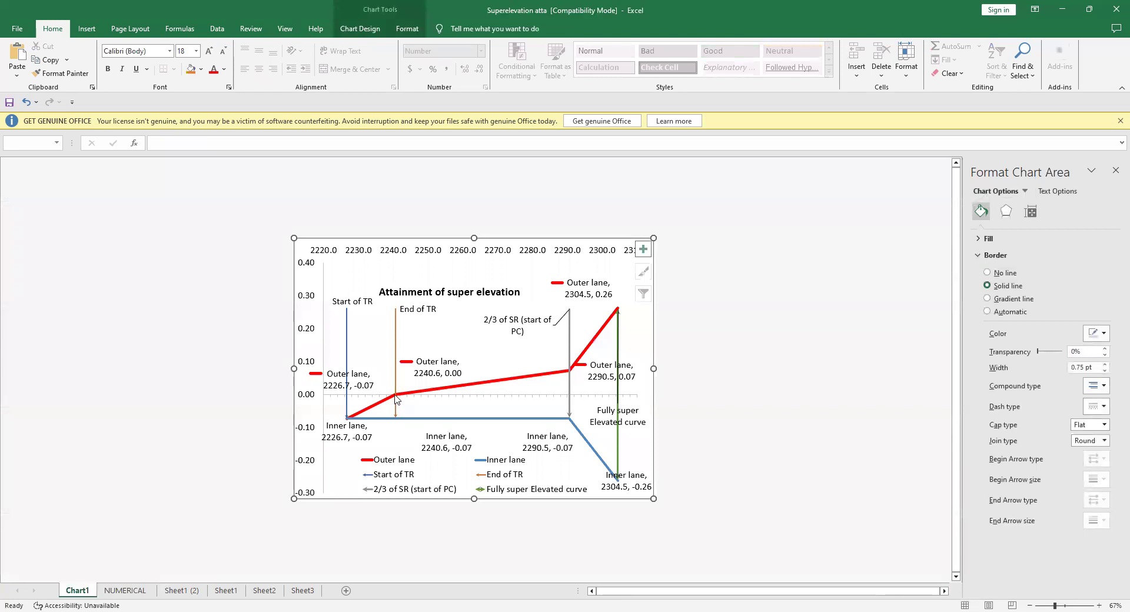
pyautogui.moveTo(396, 400)
pyautogui.moveTo(395, 420)
pyautogui.click(123, 591)
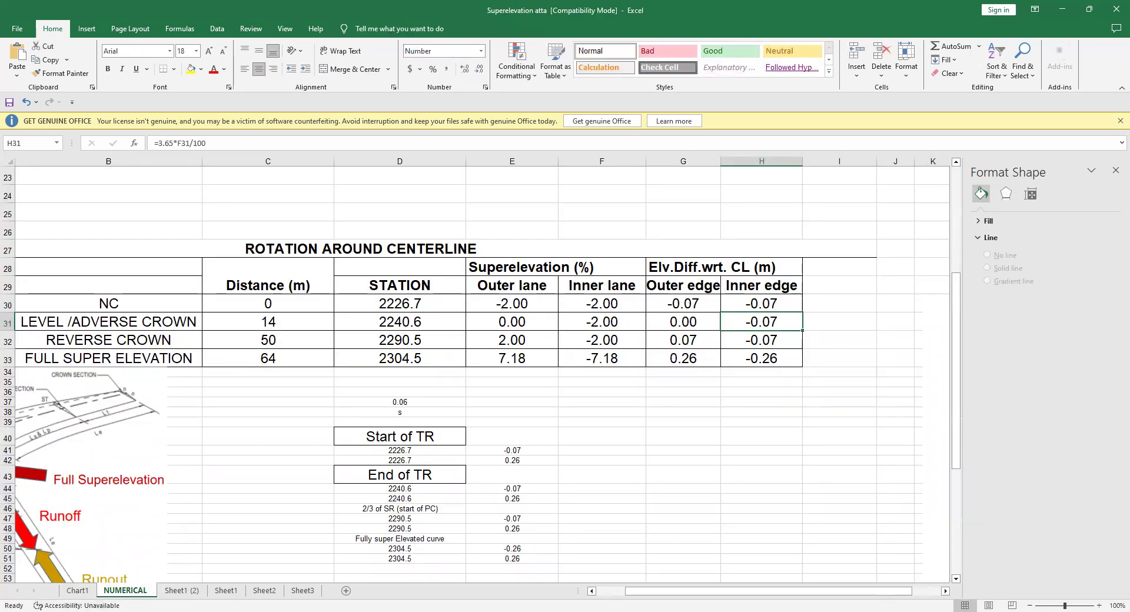
pyautogui.click(598, 591)
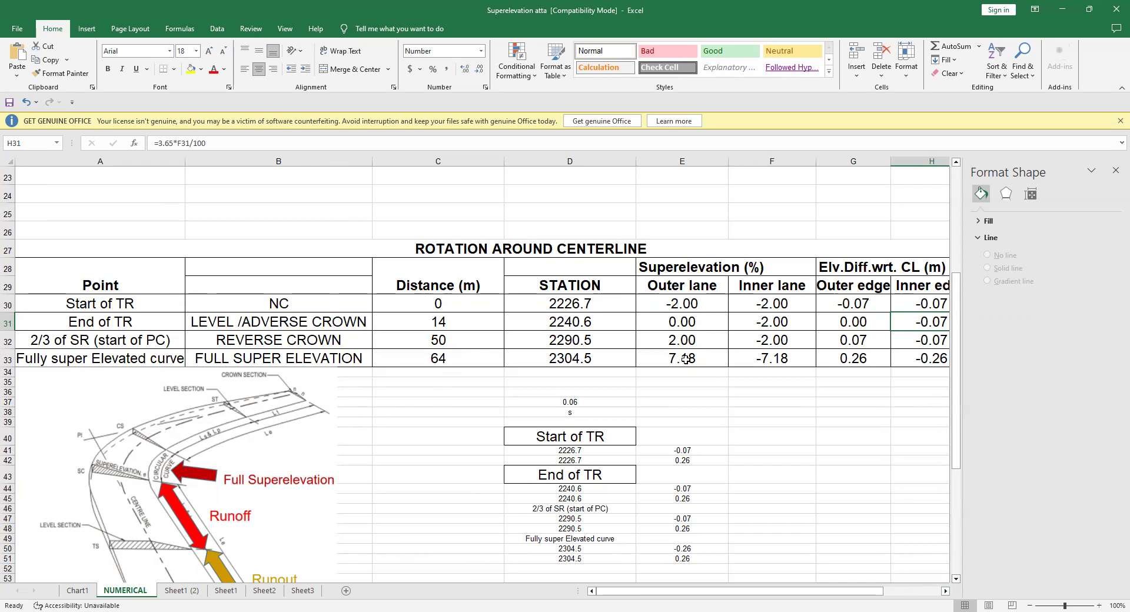
pyautogui.click(945, 594)
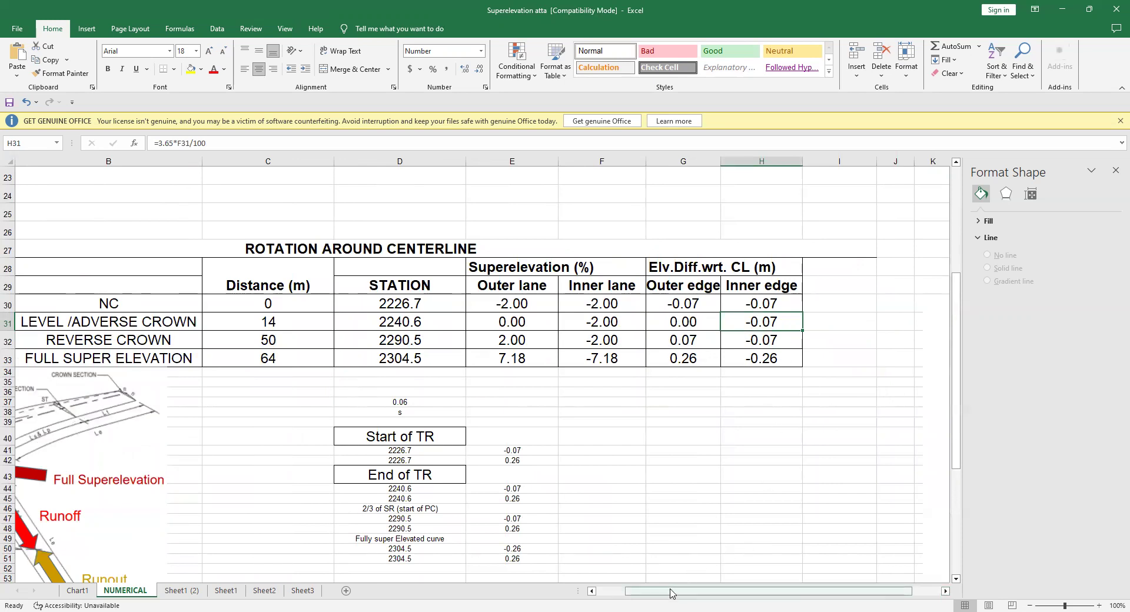
pyautogui.moveTo(671, 594); pyautogui.dragTo(641, 594)
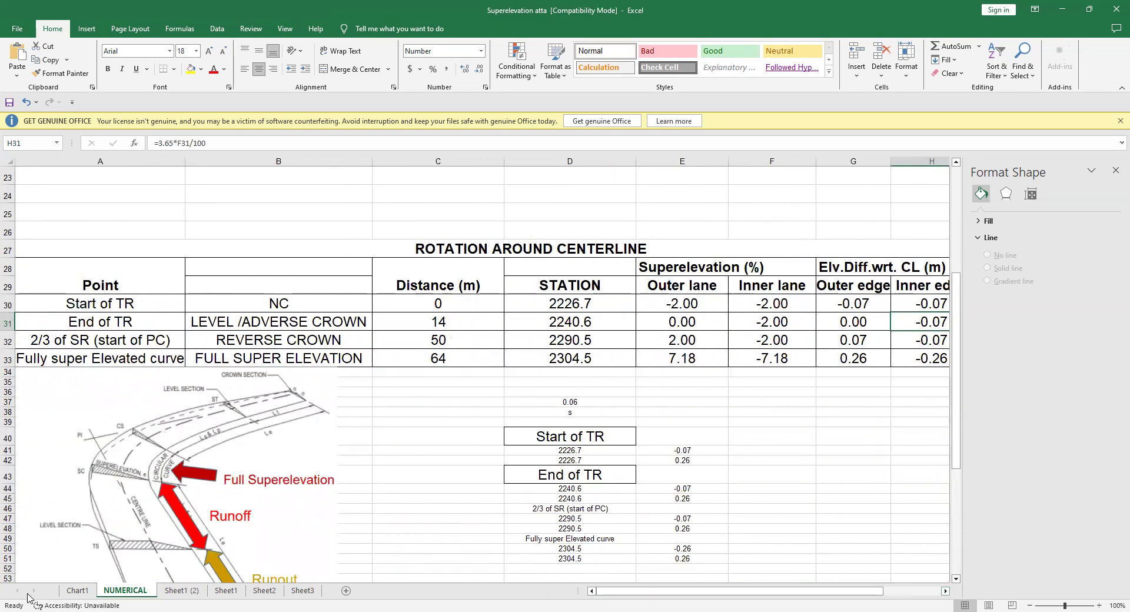
pyautogui.click(77, 590)
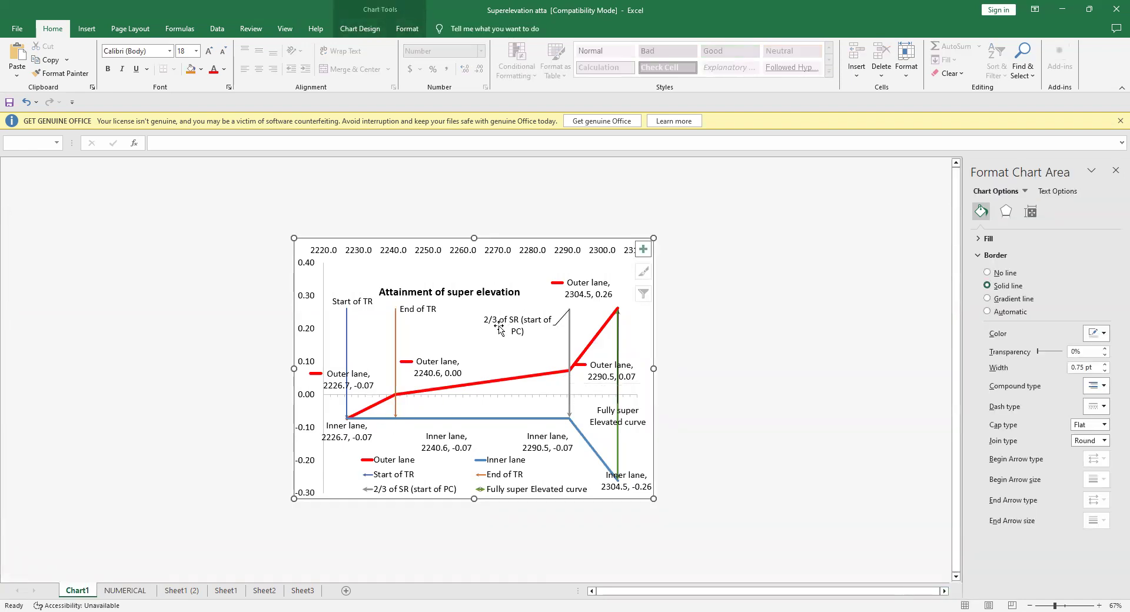
pyautogui.click(119, 592)
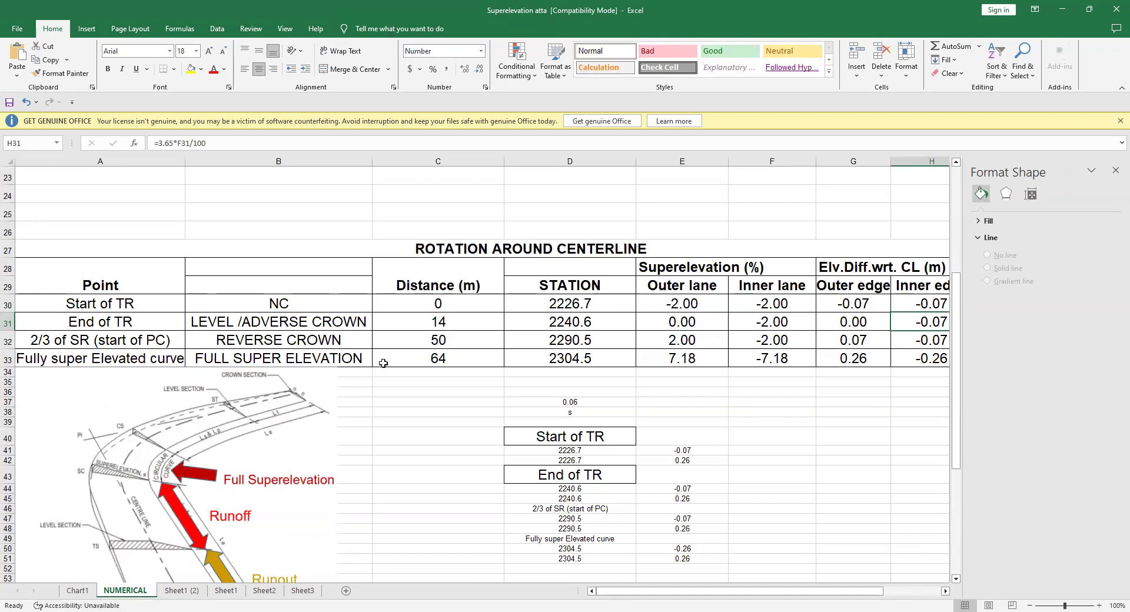
pyautogui.click(438, 358)
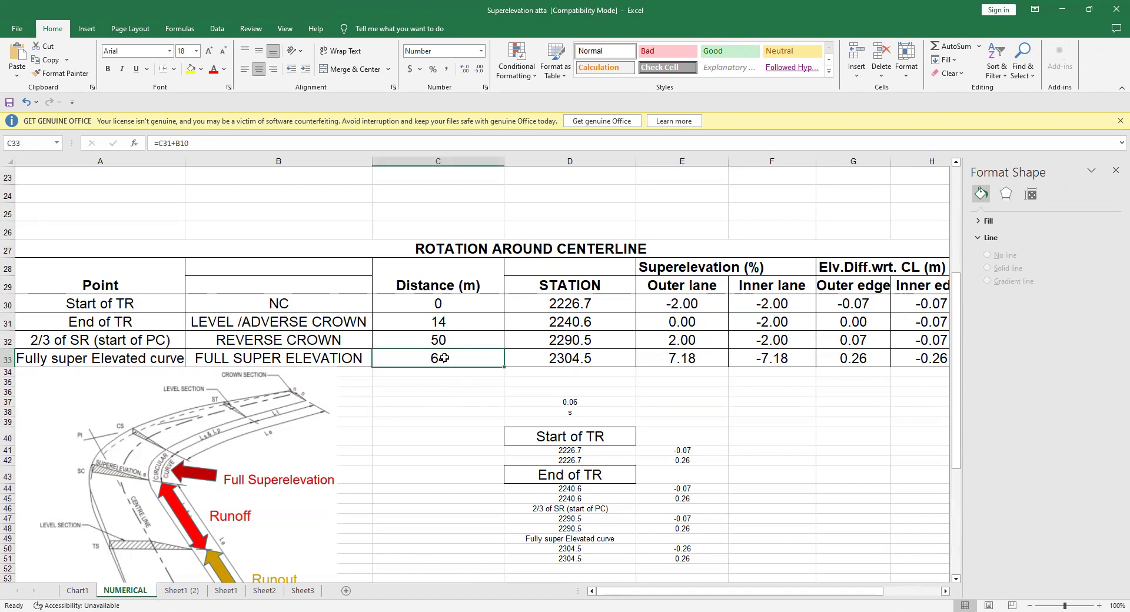
pyautogui.click(570, 359)
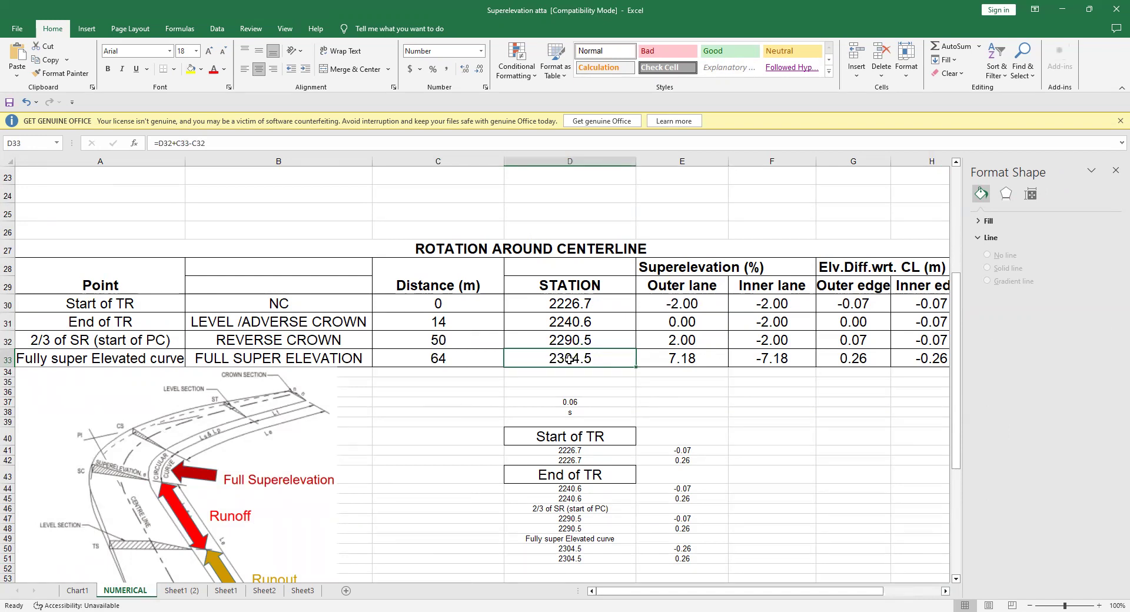
pyautogui.click(685, 361)
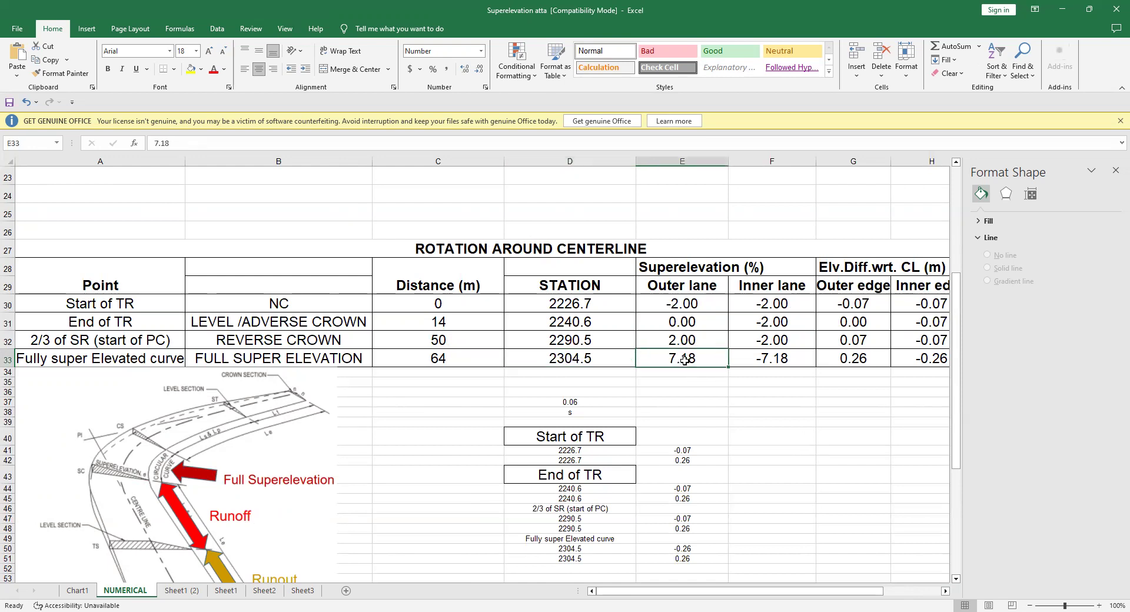
pyautogui.click(944, 592)
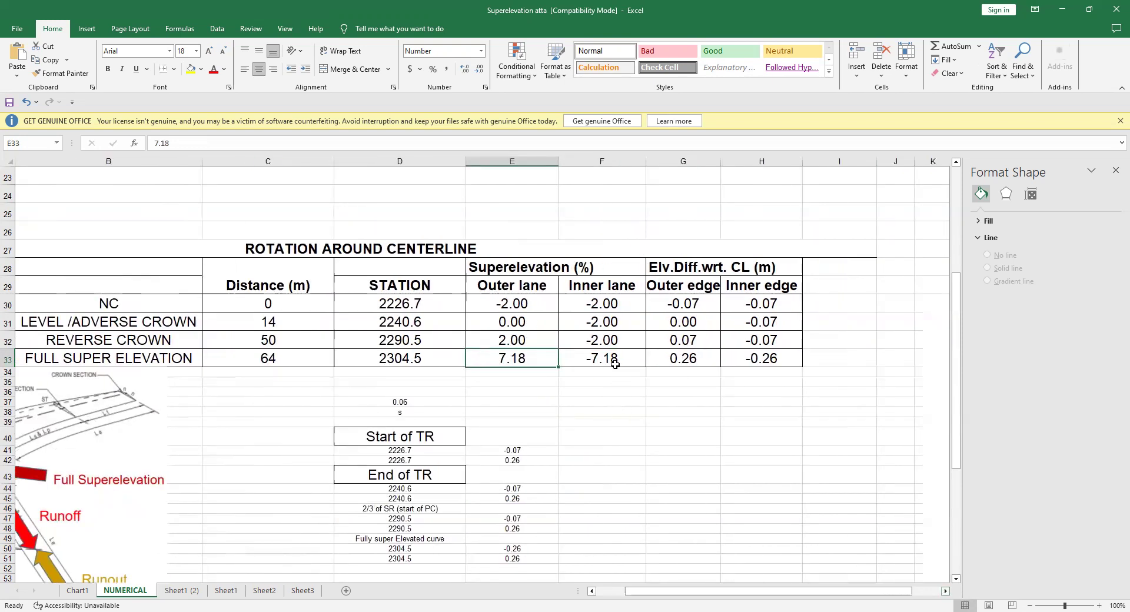
pyautogui.click(697, 358)
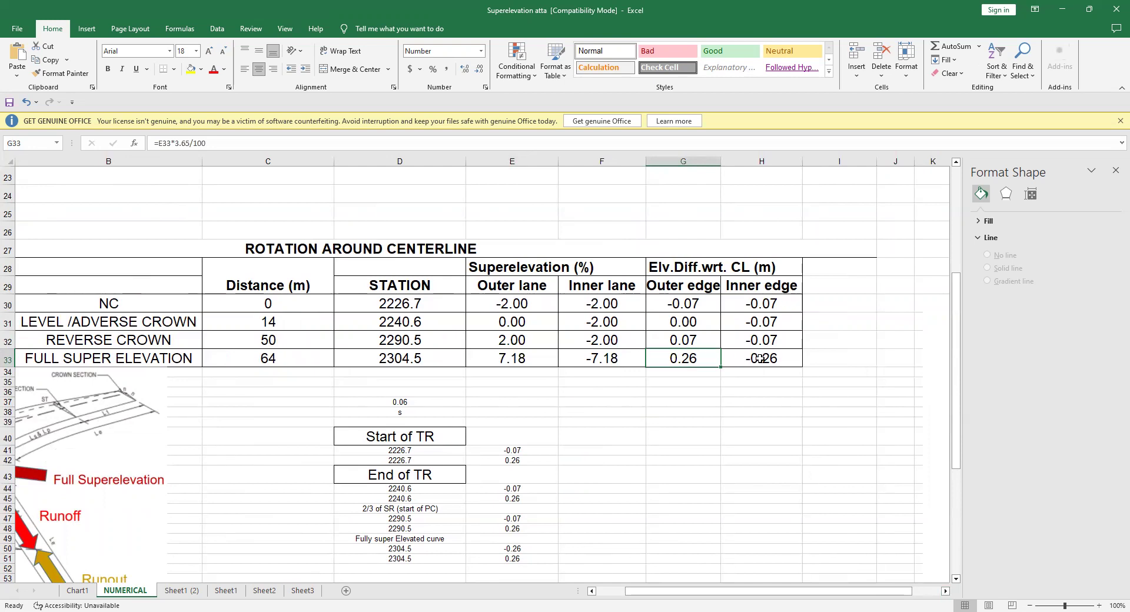
# - Display the Chart1 attainment chart, with the outer lane reaching 0.26 at station 2304.5
pyautogui.click(77, 590)
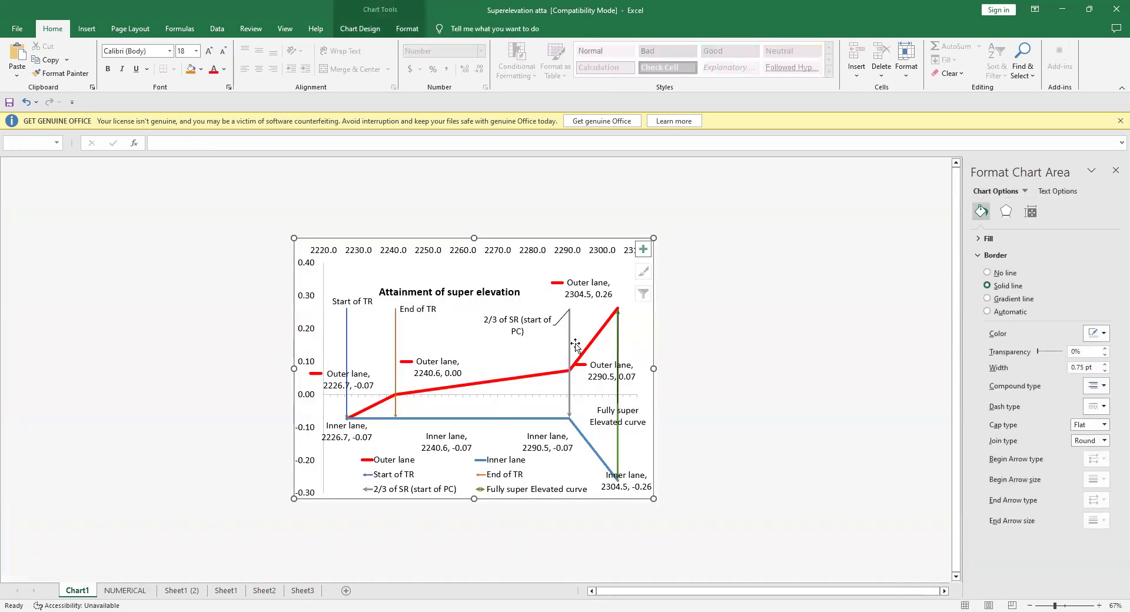
pyautogui.moveTo(614, 323)
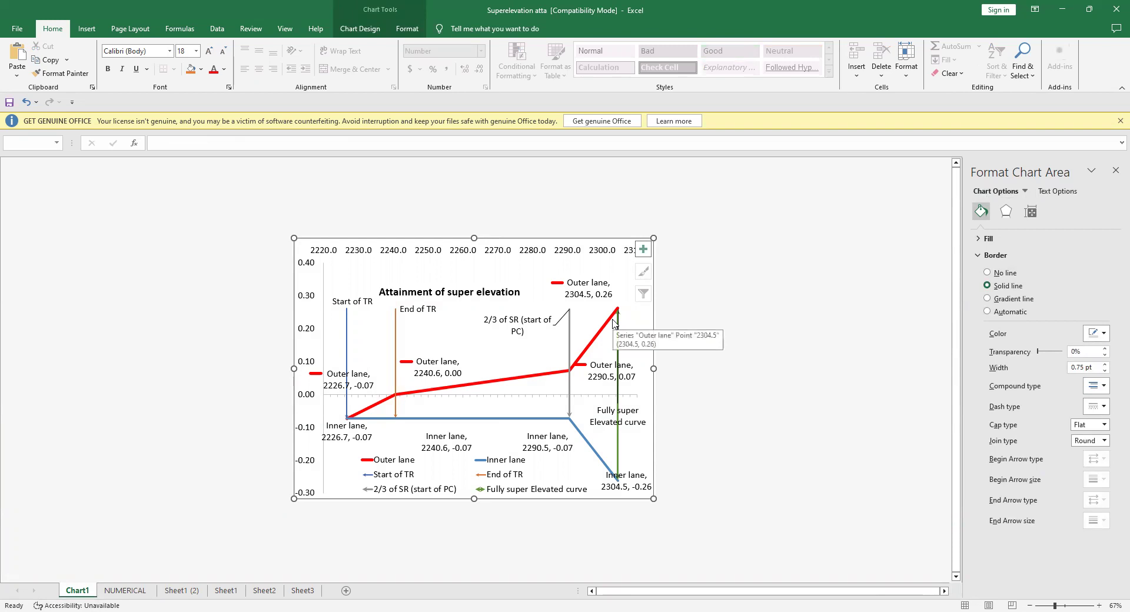